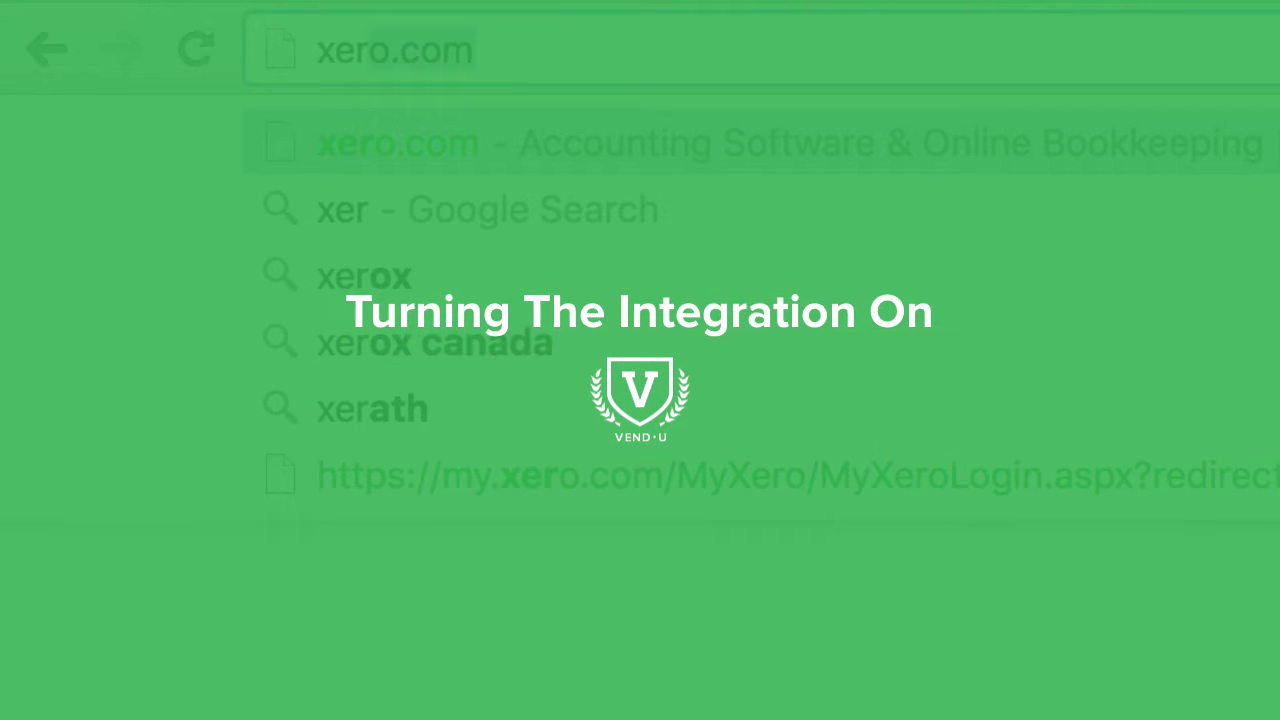
pyautogui.write('o.com')
pyautogui.press('Return')
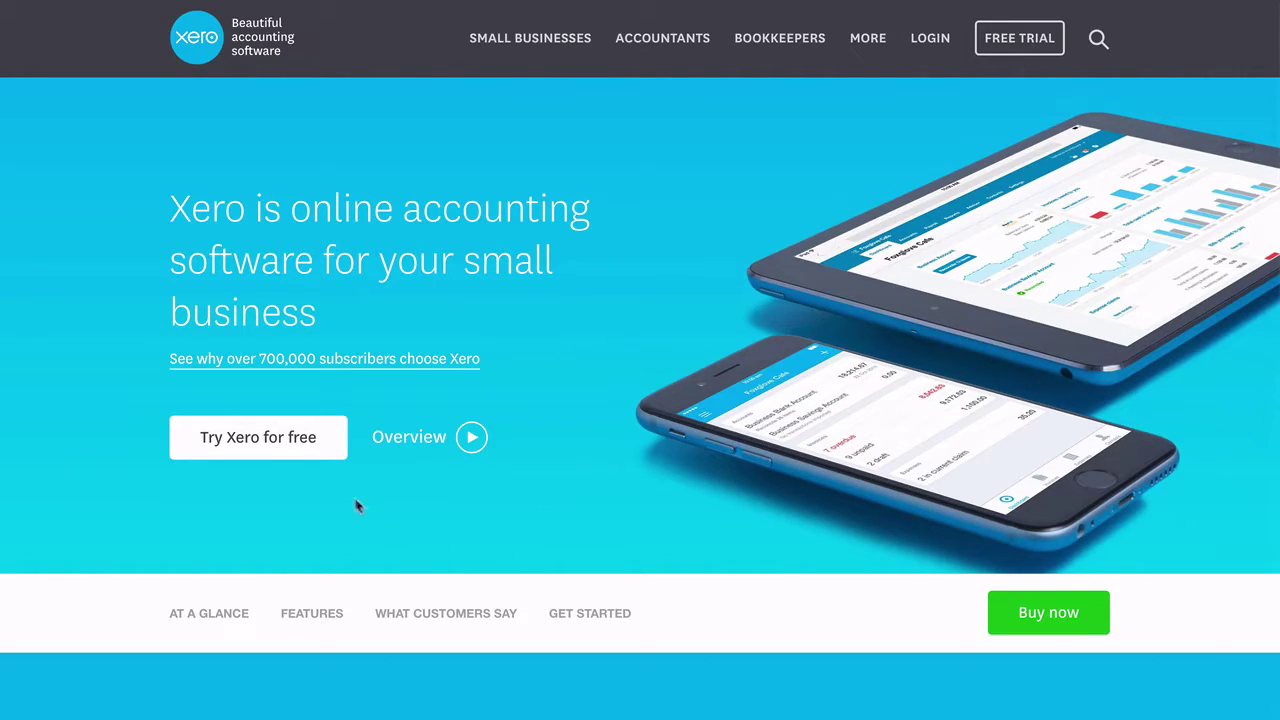
# - Submit Xero's free-trial signup form with the terms of use and privacy policy accepted
pyautogui.click(300, 455)
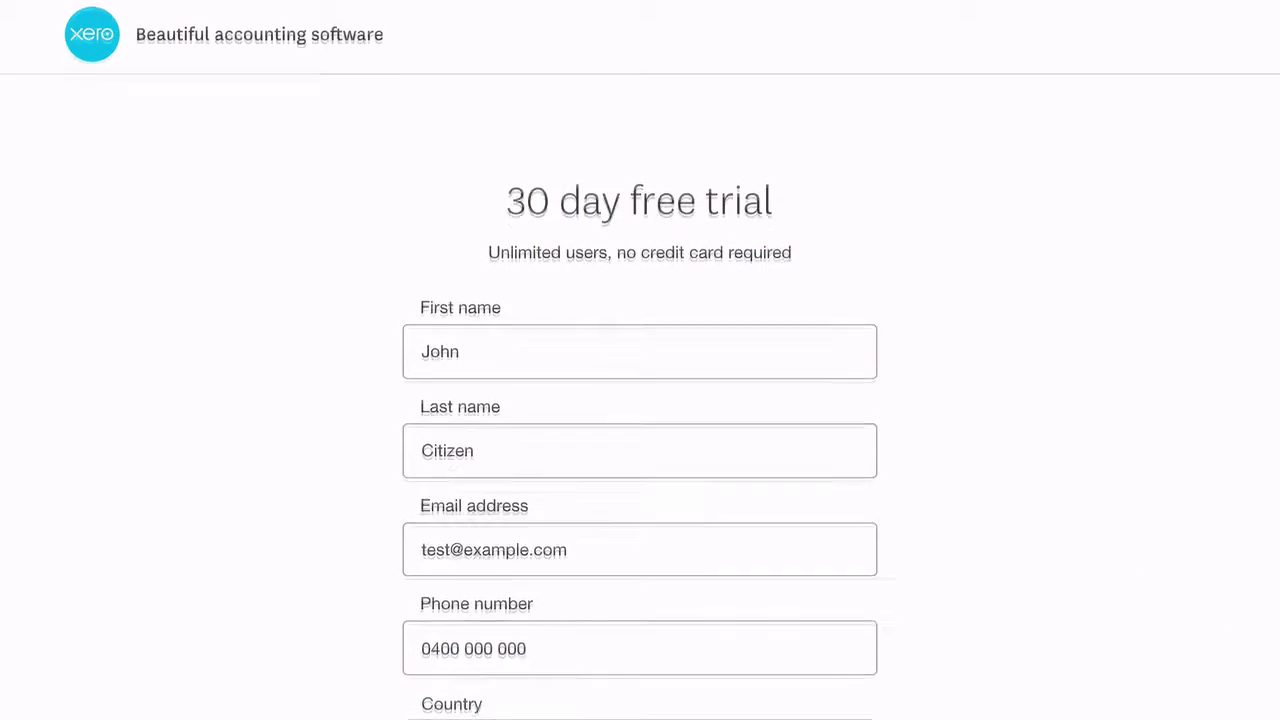
pyautogui.scroll(-5, 846, 360)
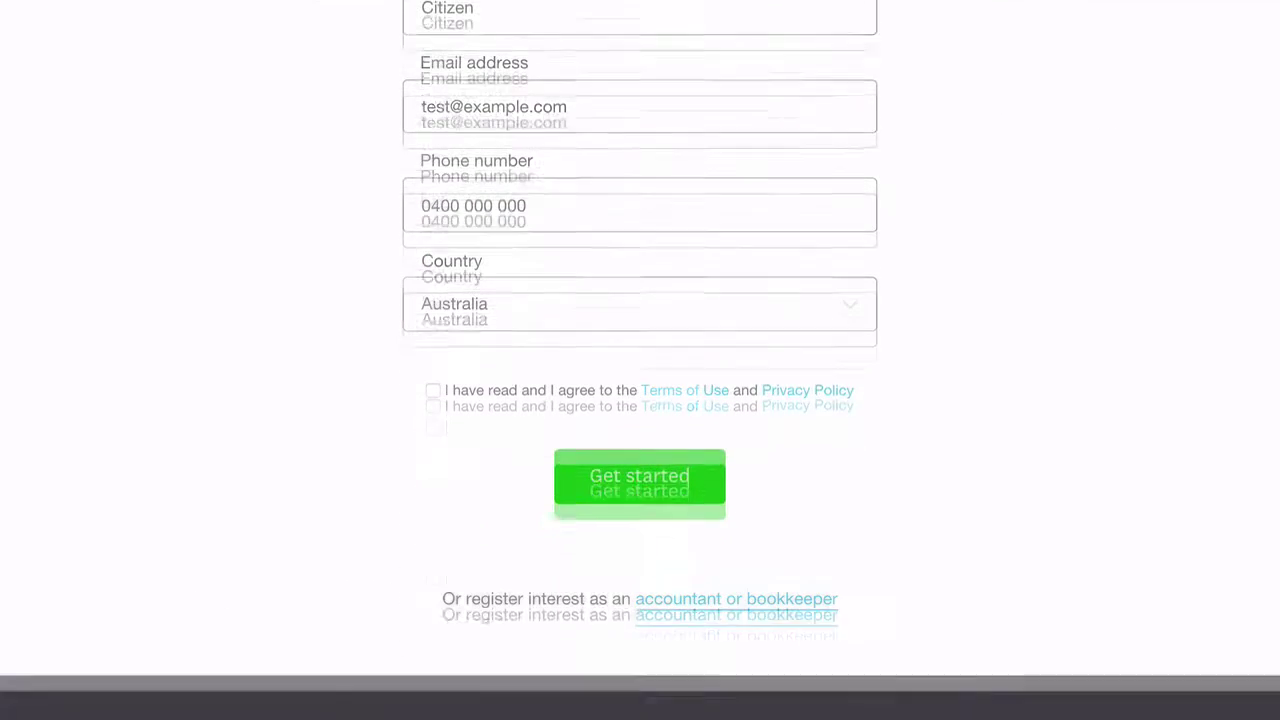
pyautogui.click(433, 390)
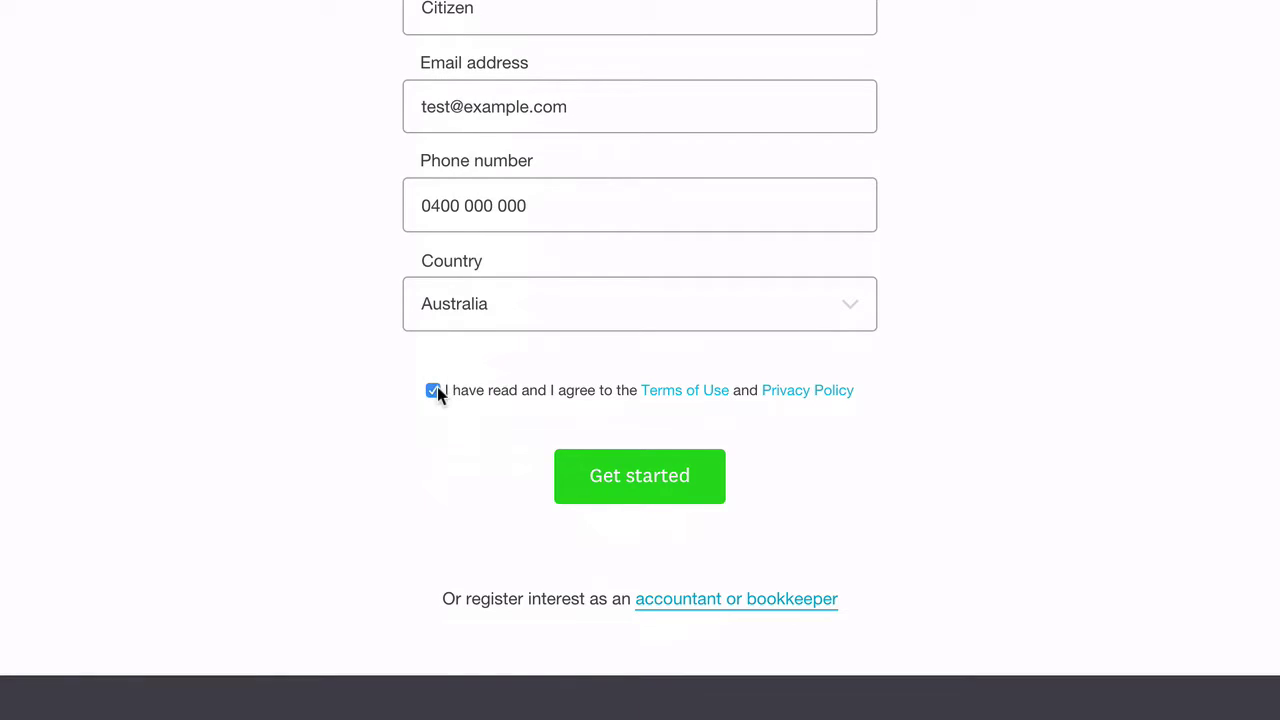
pyautogui.click(634, 474)
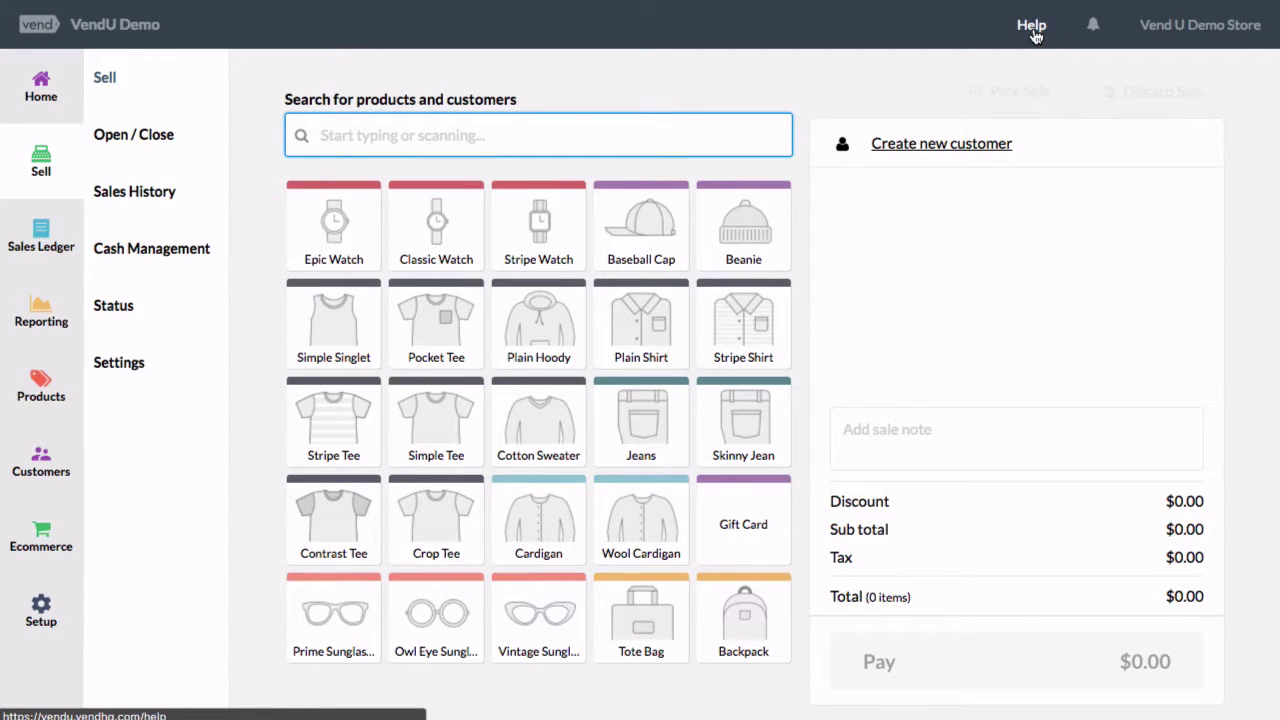
# - Go to the Training Videos (YouTube) option from Vend's Help menu
pyautogui.click(1034, 36)
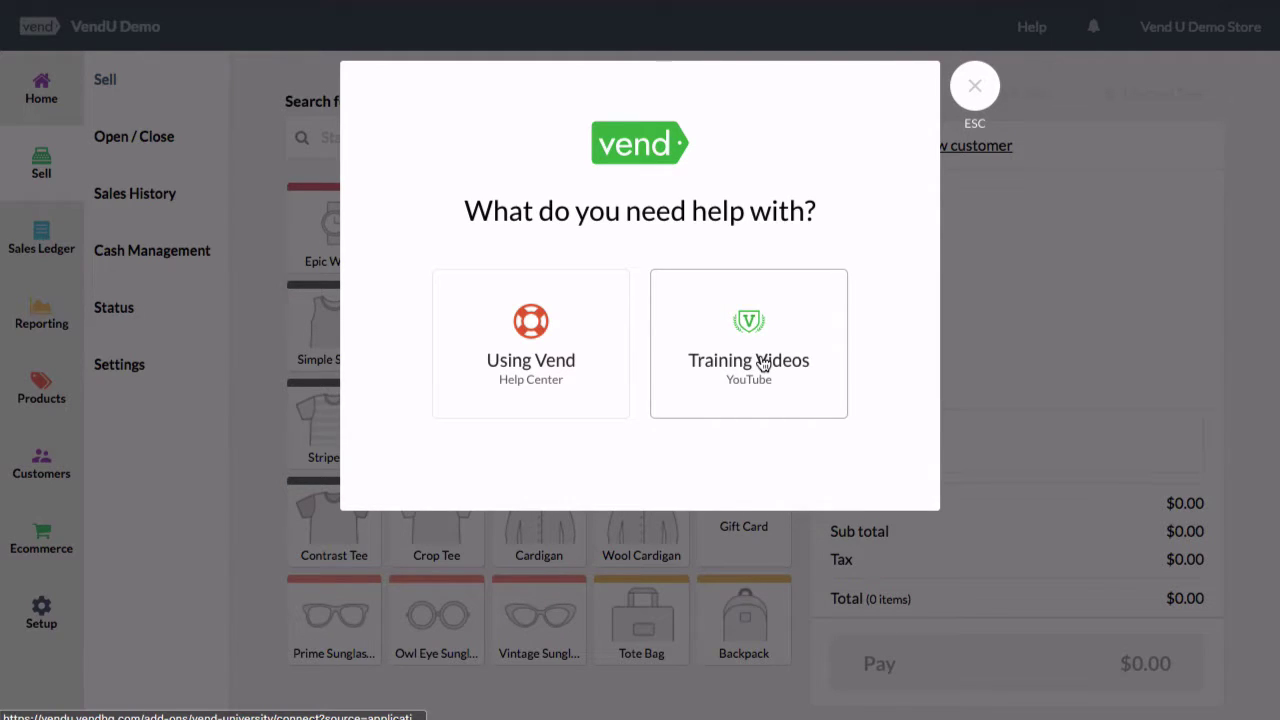
pyautogui.click(762, 363)
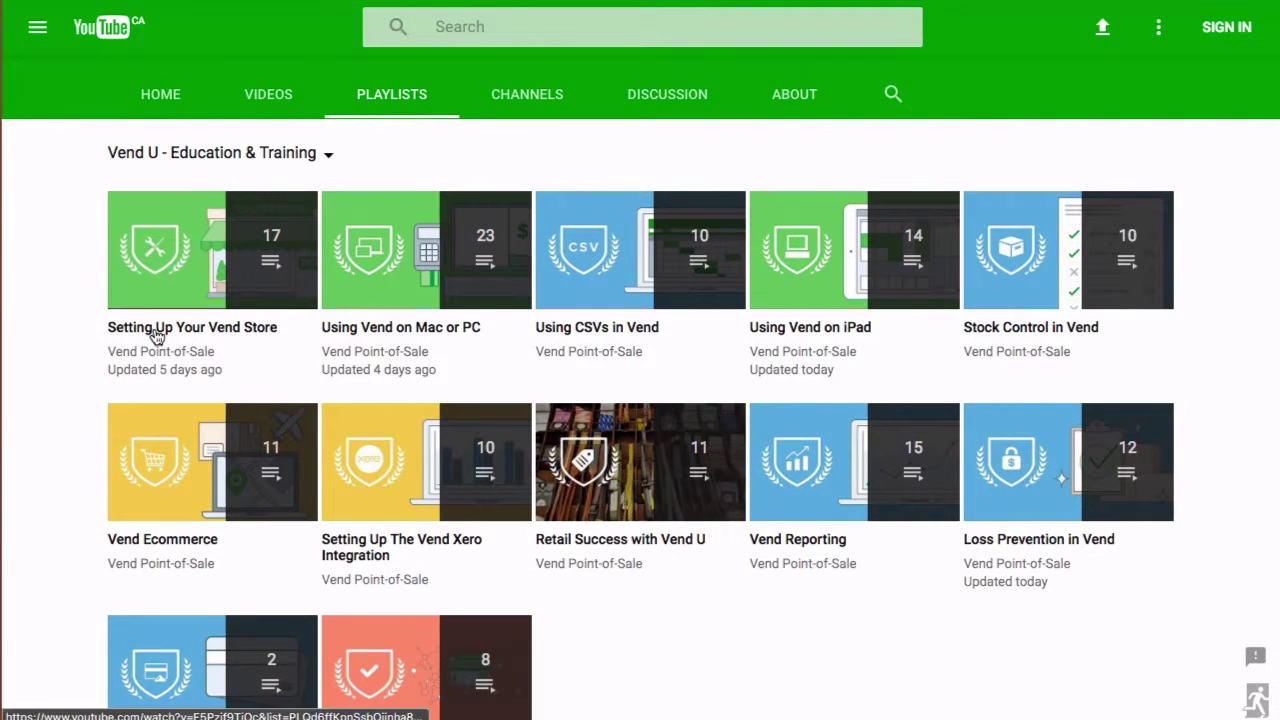
# - Play the 'Setting Up Your Vend Store' playlist, starting with its Taxes video
pyautogui.click(157, 329)
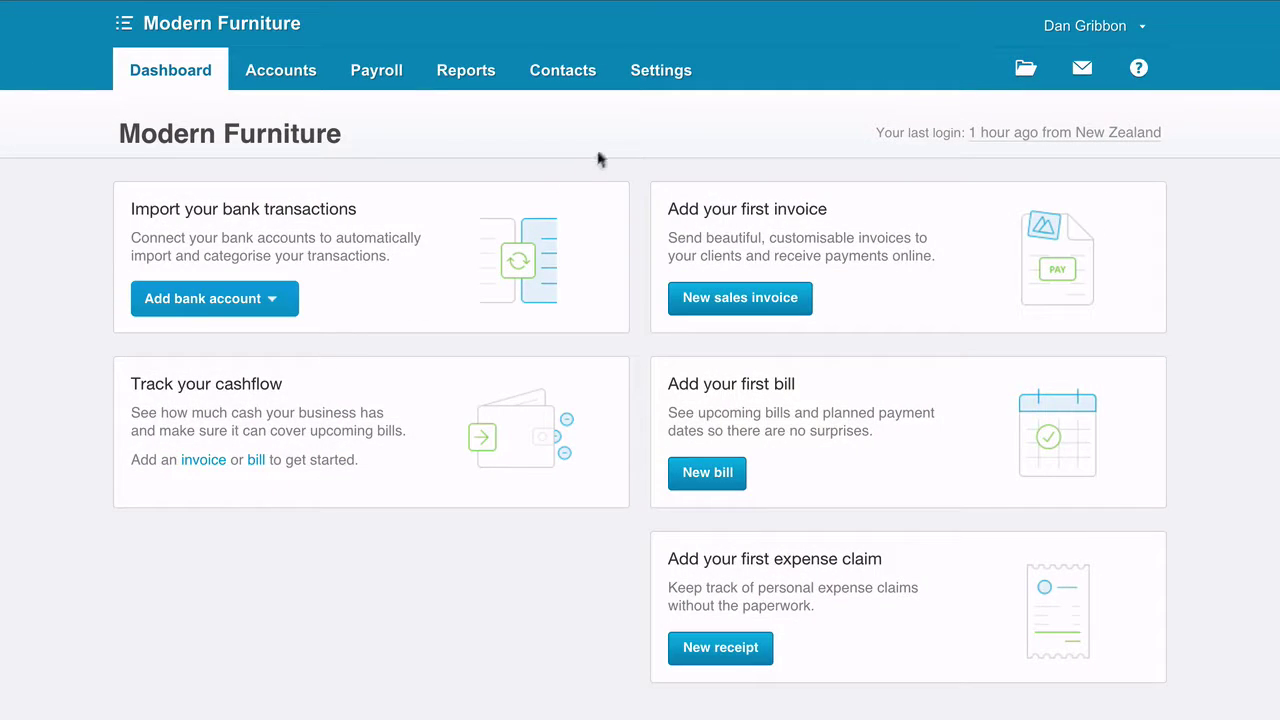
# - Go to the Tax Rates list under Xero's General Settings
pyautogui.click(652, 66)
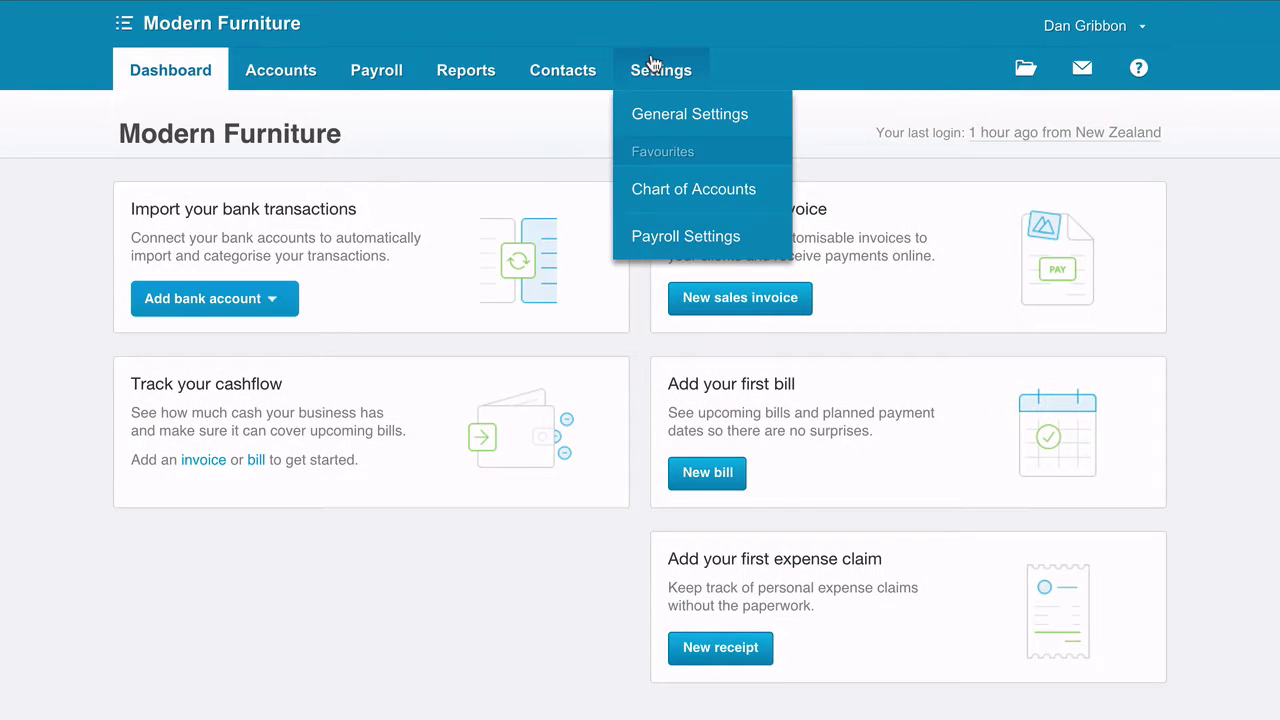
pyautogui.click(656, 126)
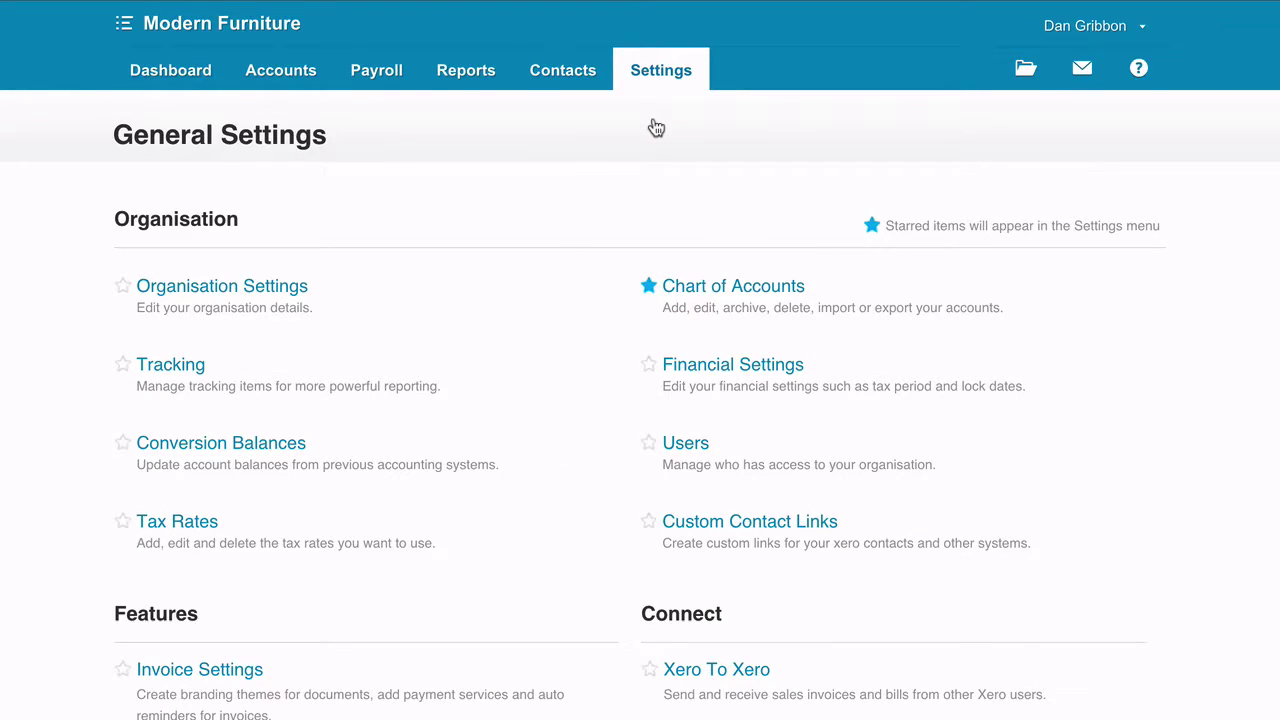
pyautogui.click(212, 528)
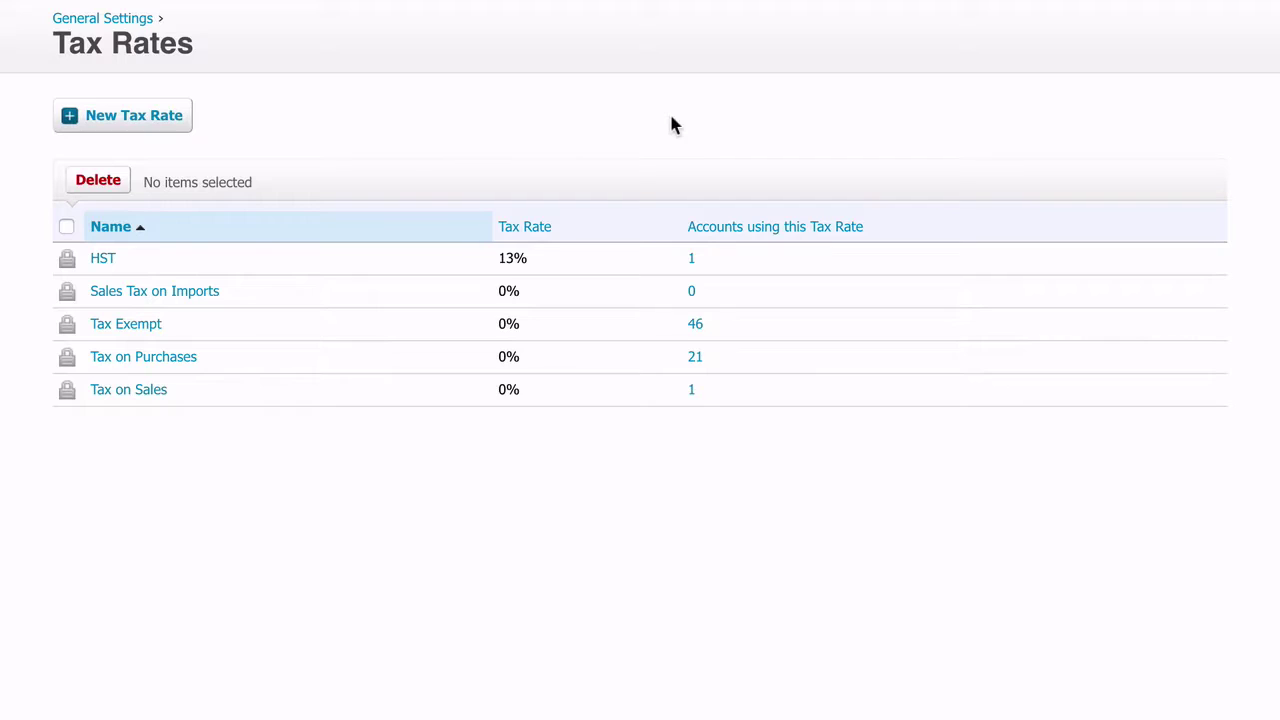
# - Create and save a tax rate named GST with one GST component at 10%
pyautogui.click(122, 133)
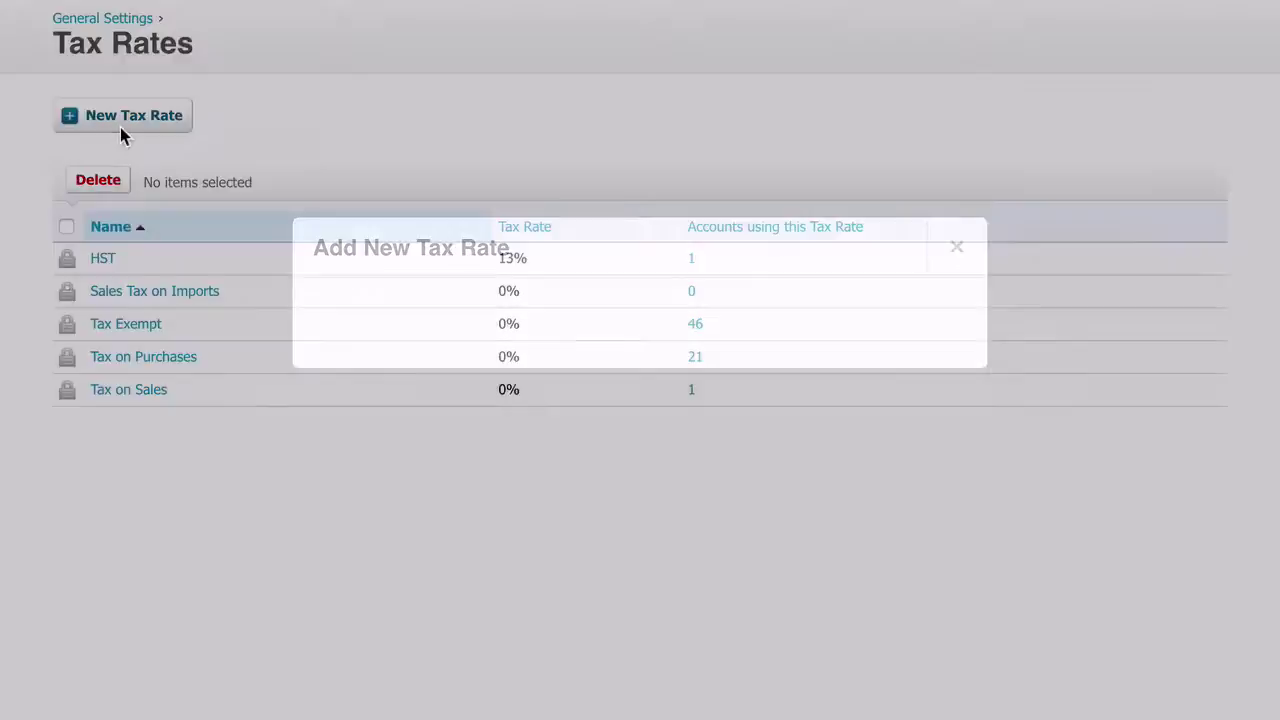
pyautogui.write('GST')
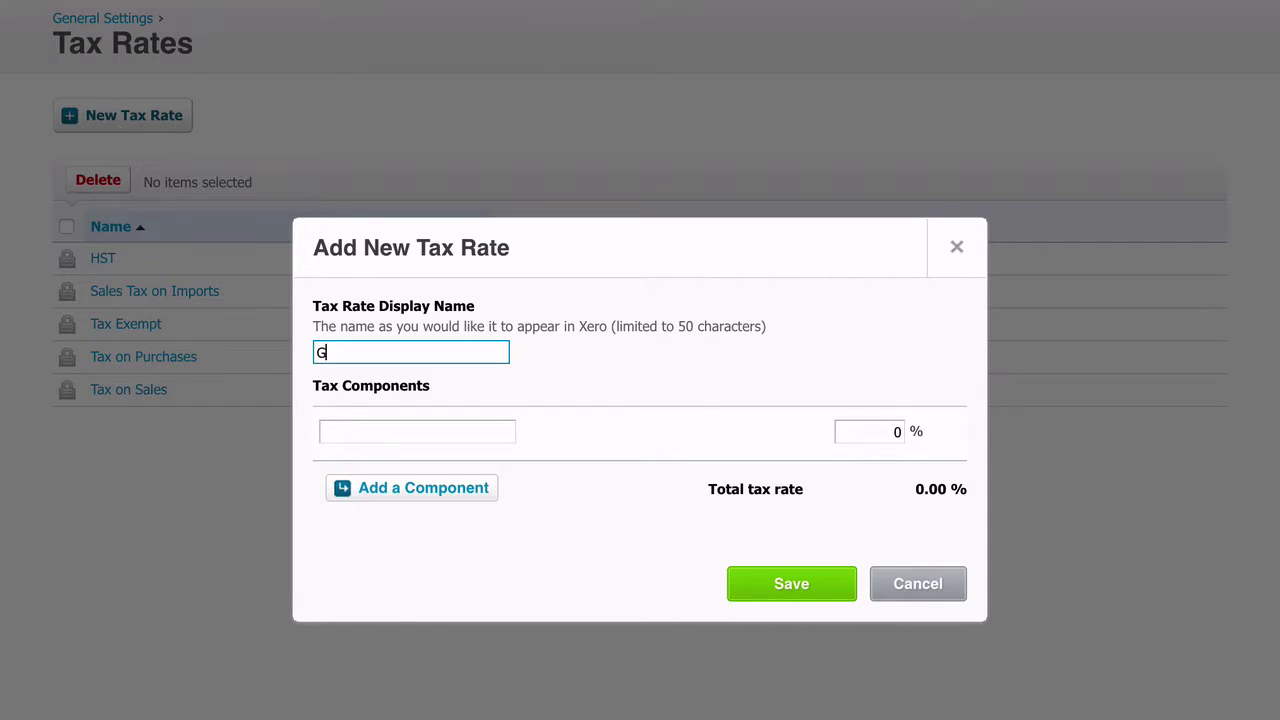
pyautogui.click(480, 424)
pyautogui.write('GST')
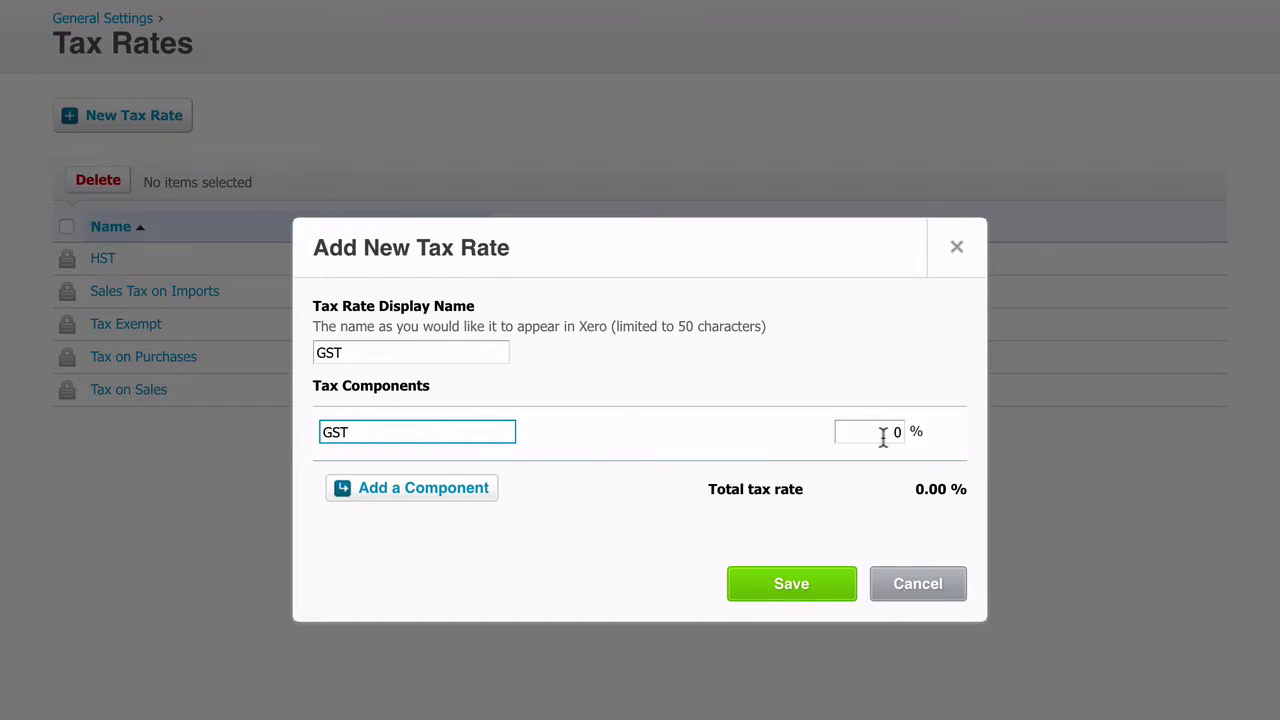
pyautogui.click(885, 433)
pyautogui.write('10')
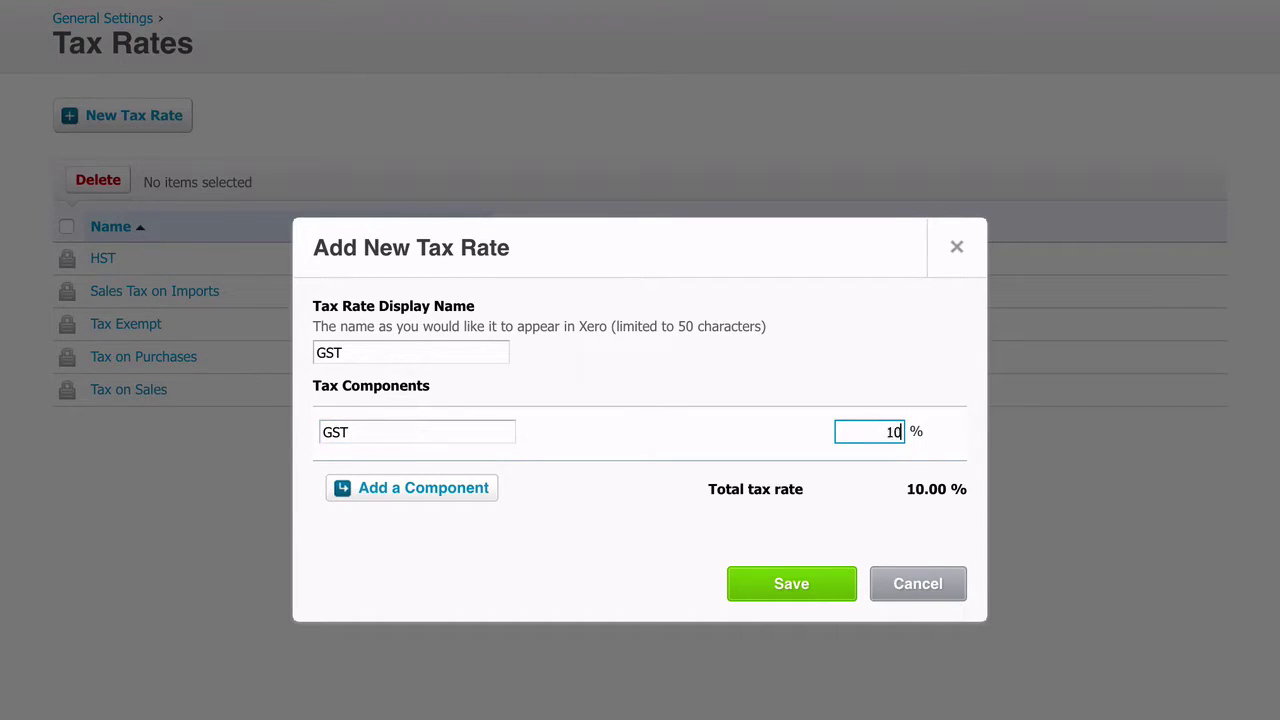
pyautogui.click(800, 584)
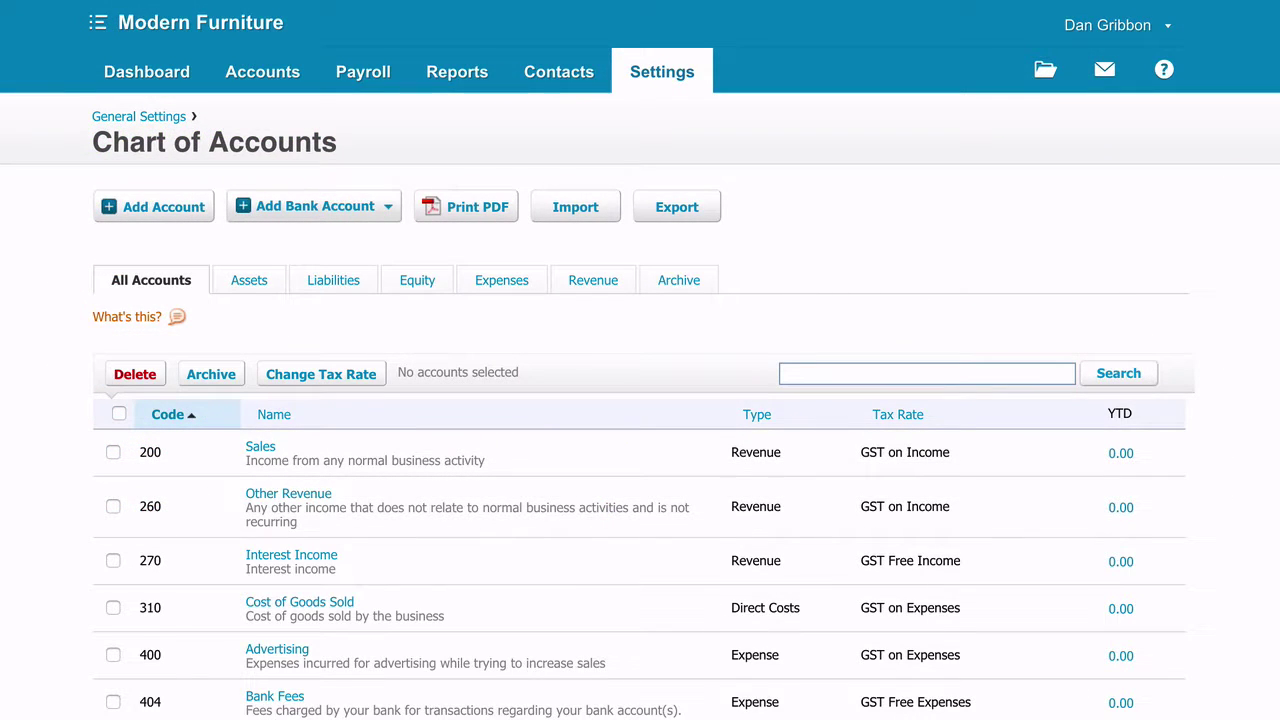
# - Add a Current Asset account, code 500 named 'Refunds', with payments enabled
pyautogui.click(142, 205)
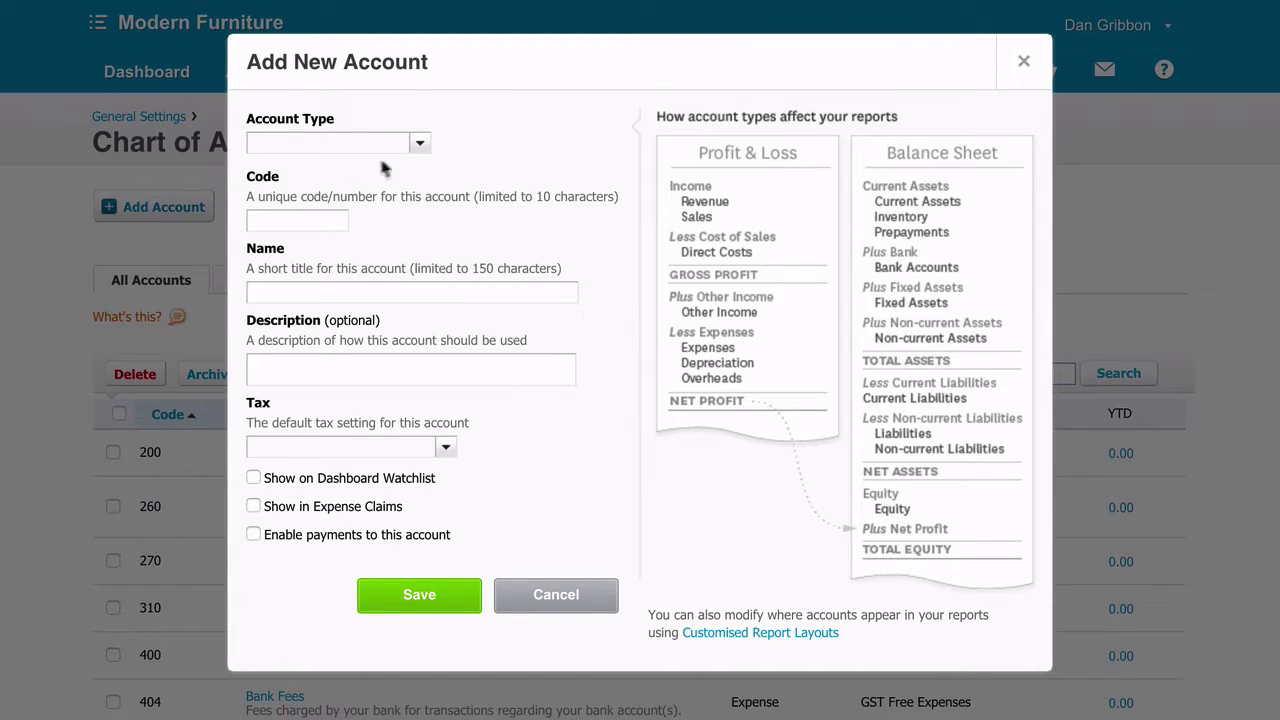
pyautogui.click(419, 143)
pyautogui.click(360, 219)
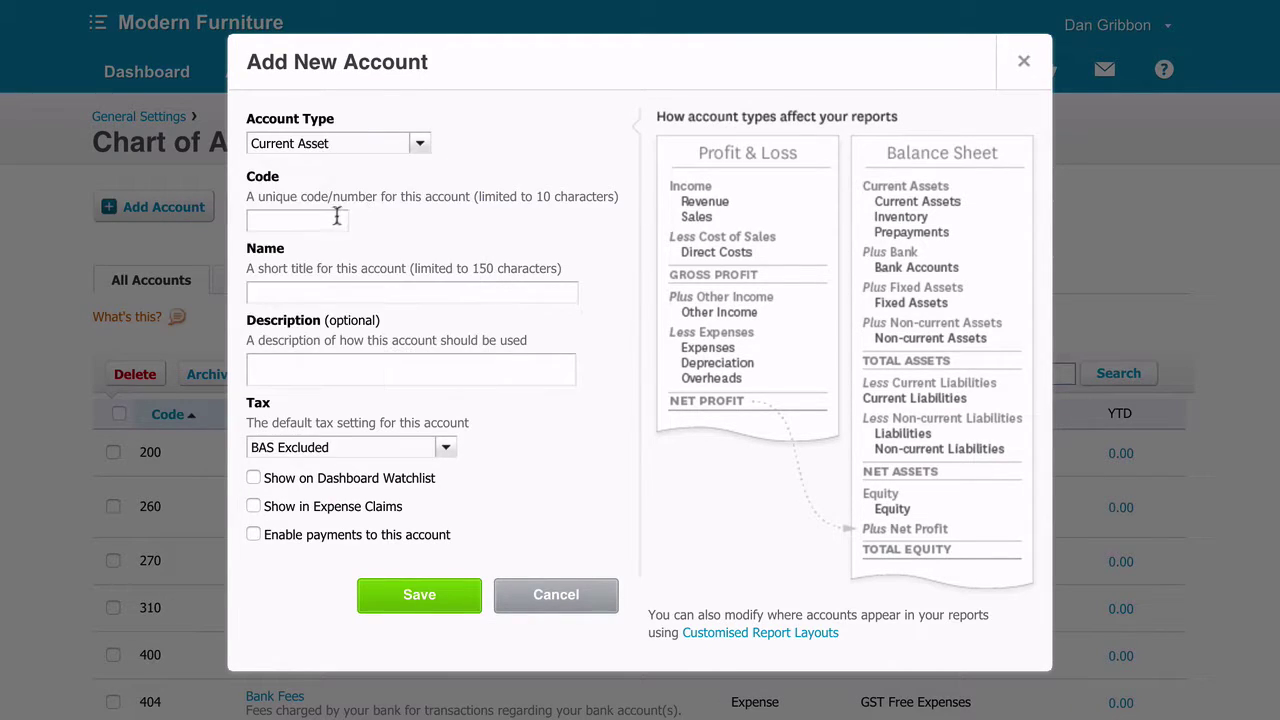
pyautogui.click(327, 221)
pyautogui.write('500')
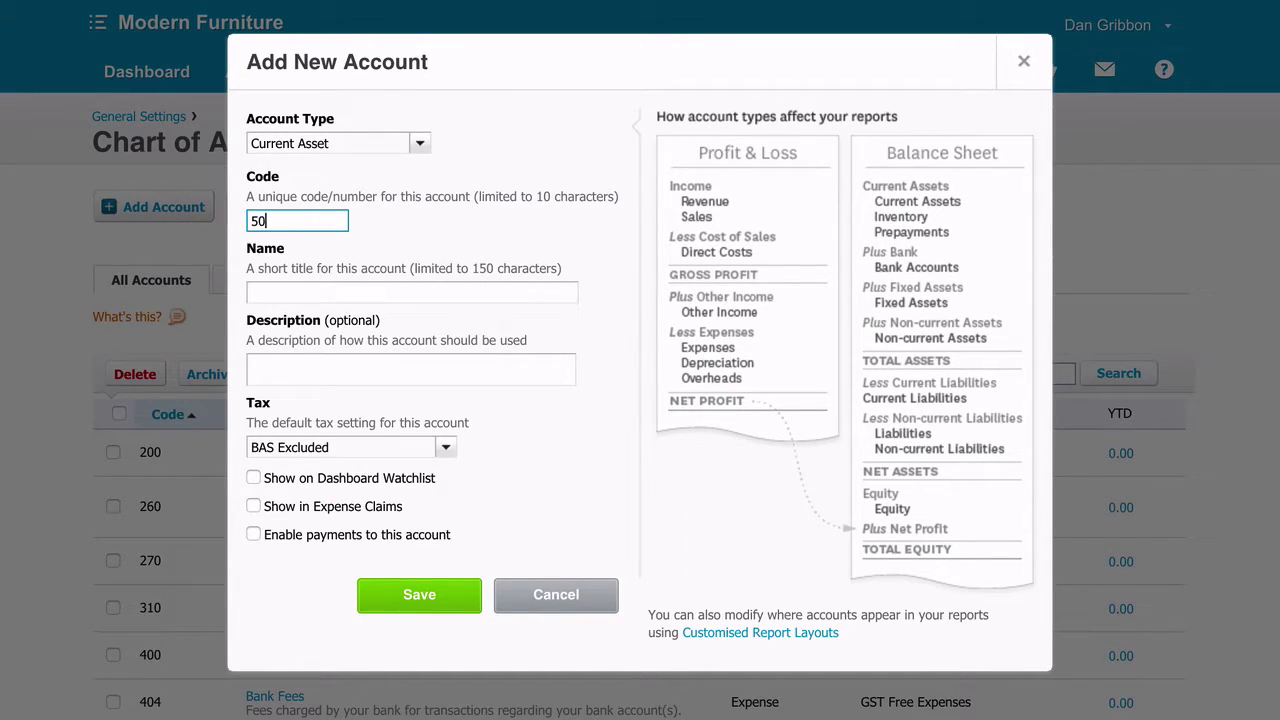
pyautogui.click(392, 291)
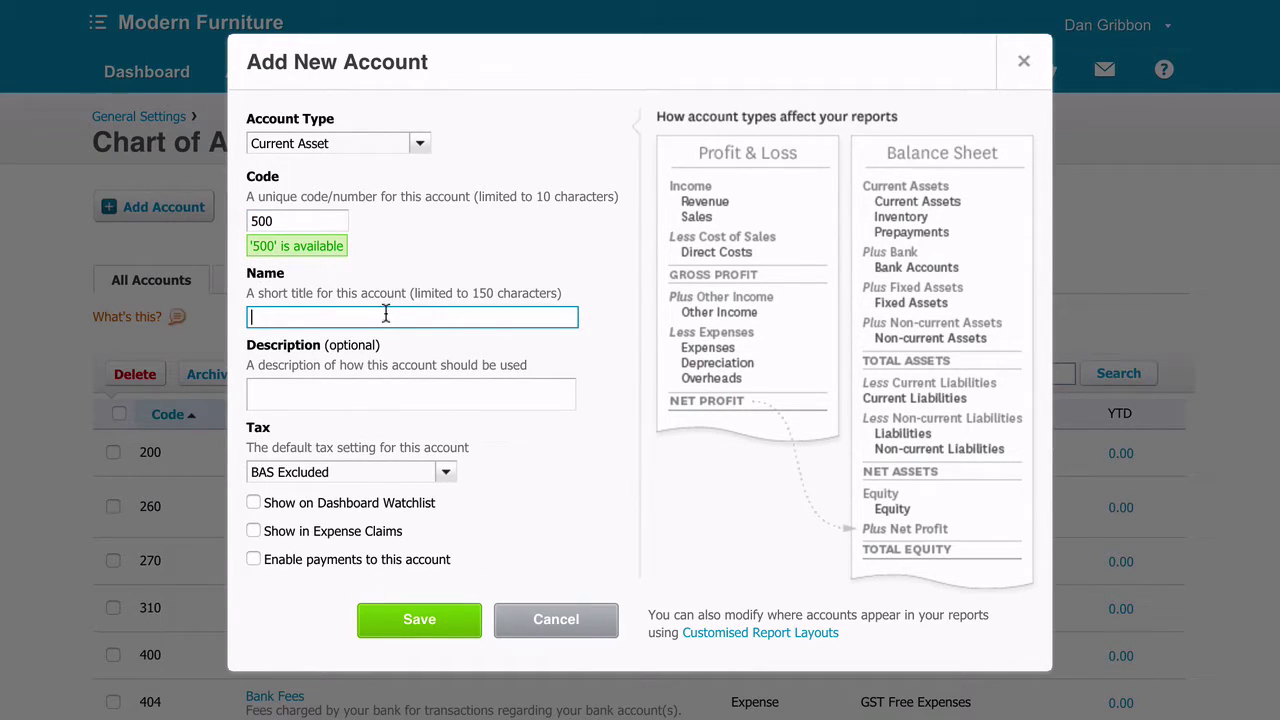
pyautogui.write('Refunds')
pyautogui.click(322, 558)
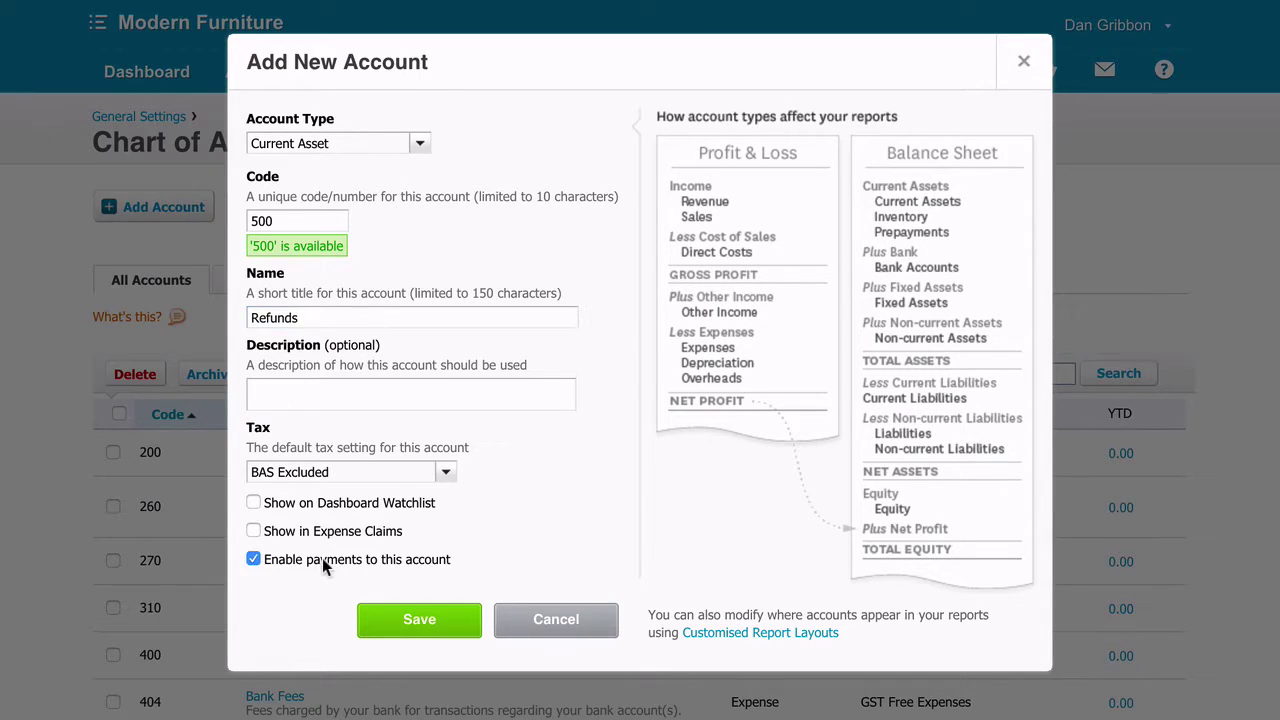
pyautogui.click(405, 622)
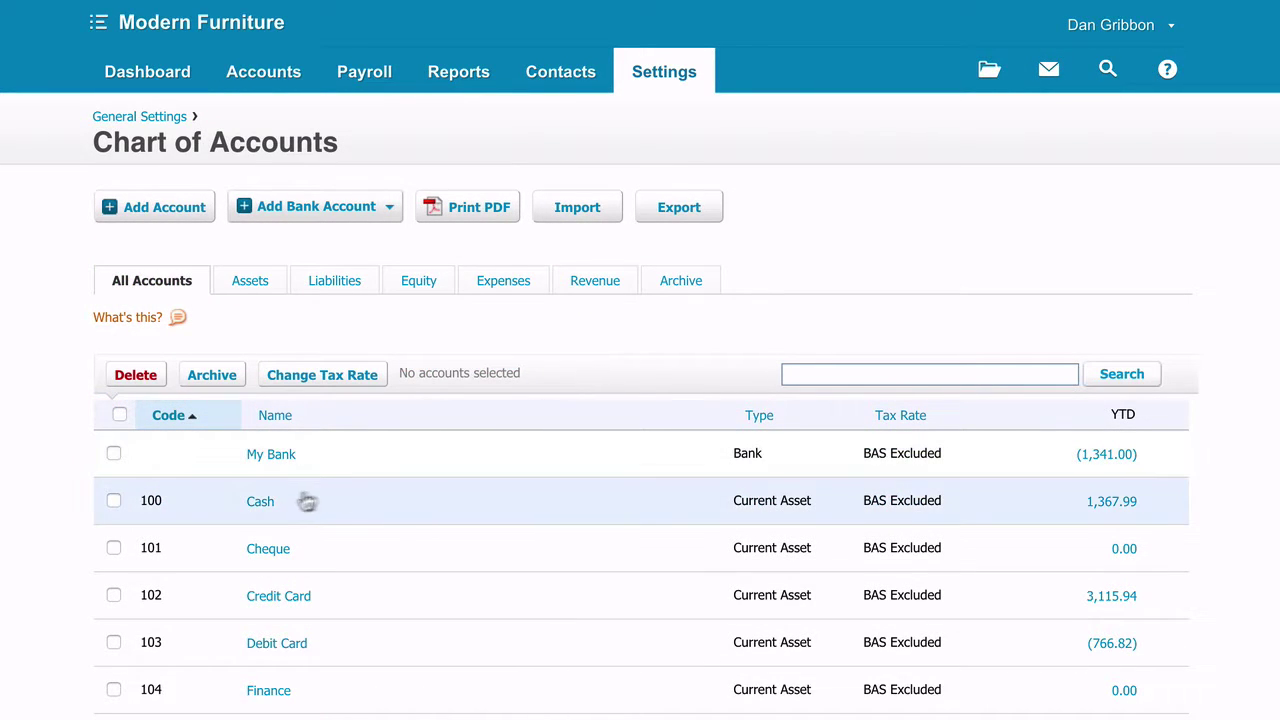
# - Leave 'Enable payments to this account' ticked on the Cheque account
pyautogui.click(265, 553)
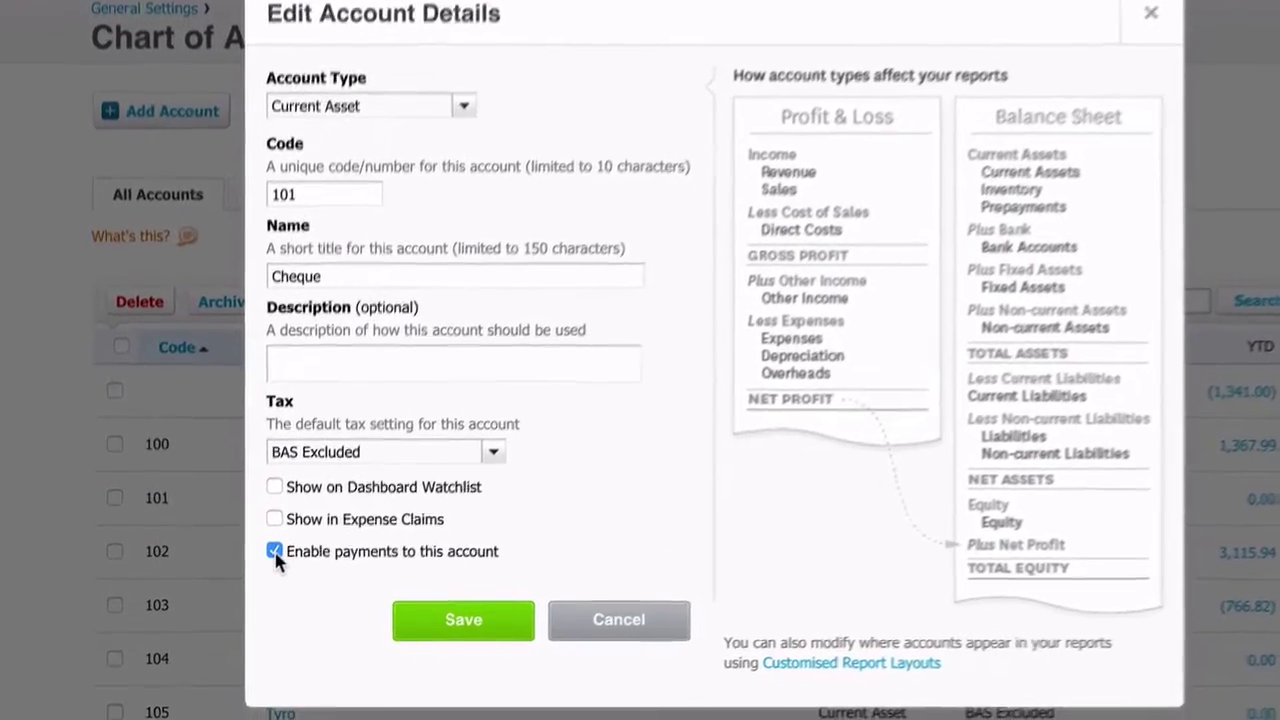
pyautogui.click(276, 553)
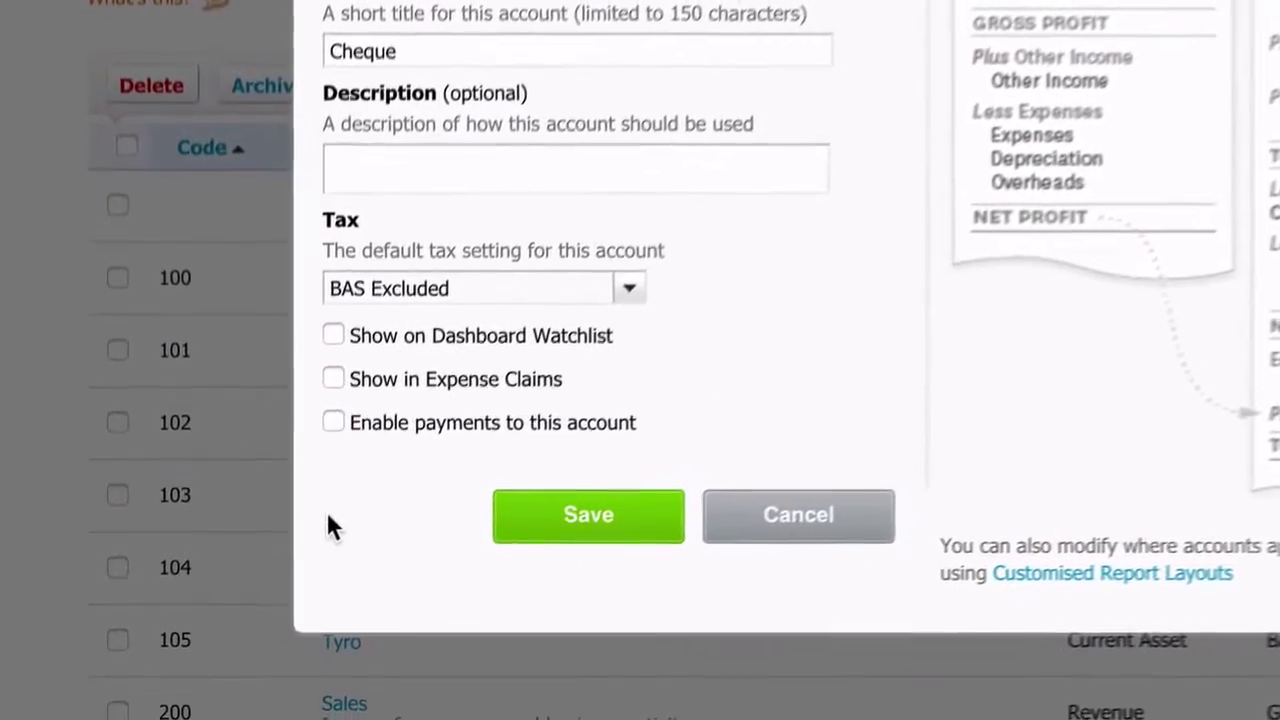
pyautogui.click(357, 374)
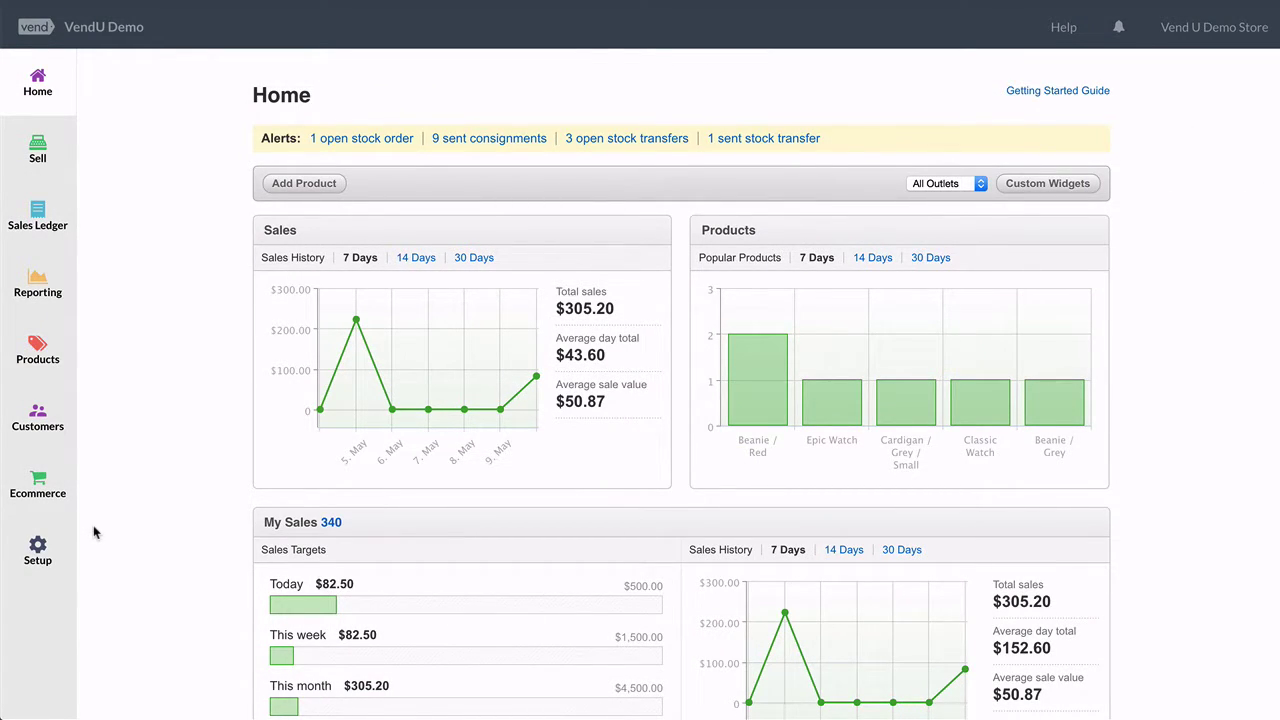
# - Go to Vend's Setup > Add-ons page listing Xero, Collect and Timely
pyautogui.click(40, 552)
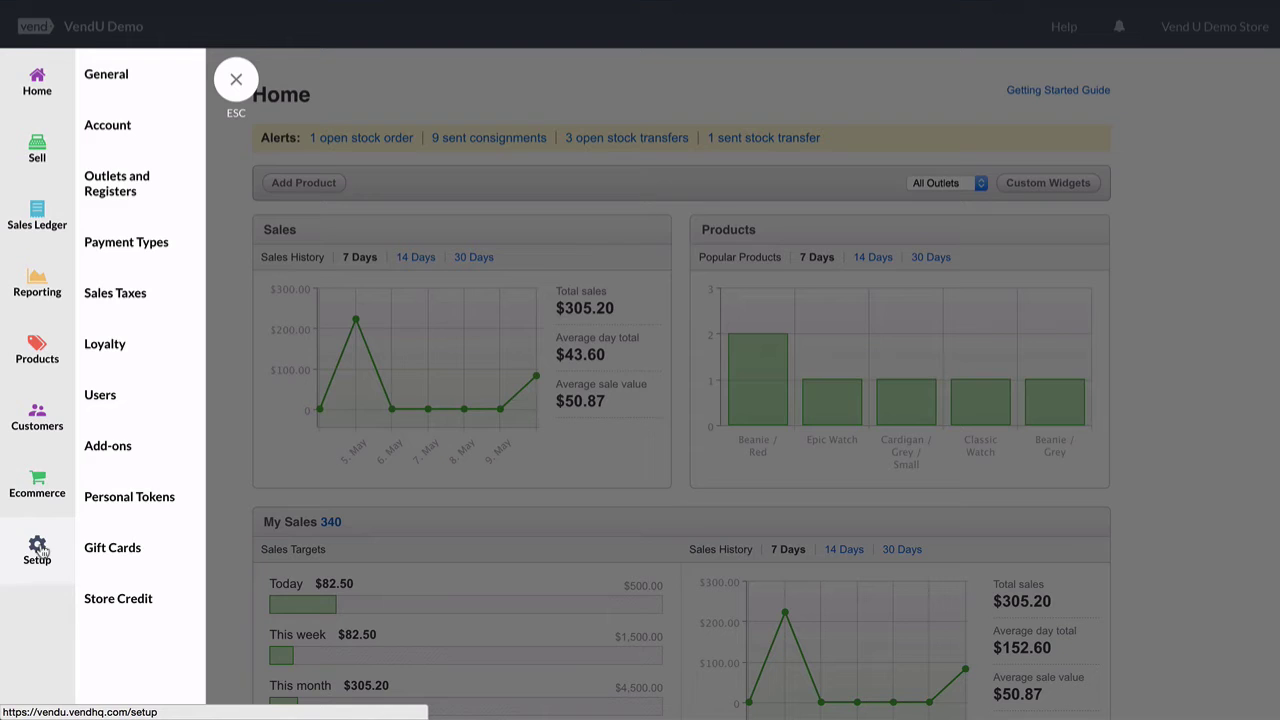
pyautogui.click(145, 457)
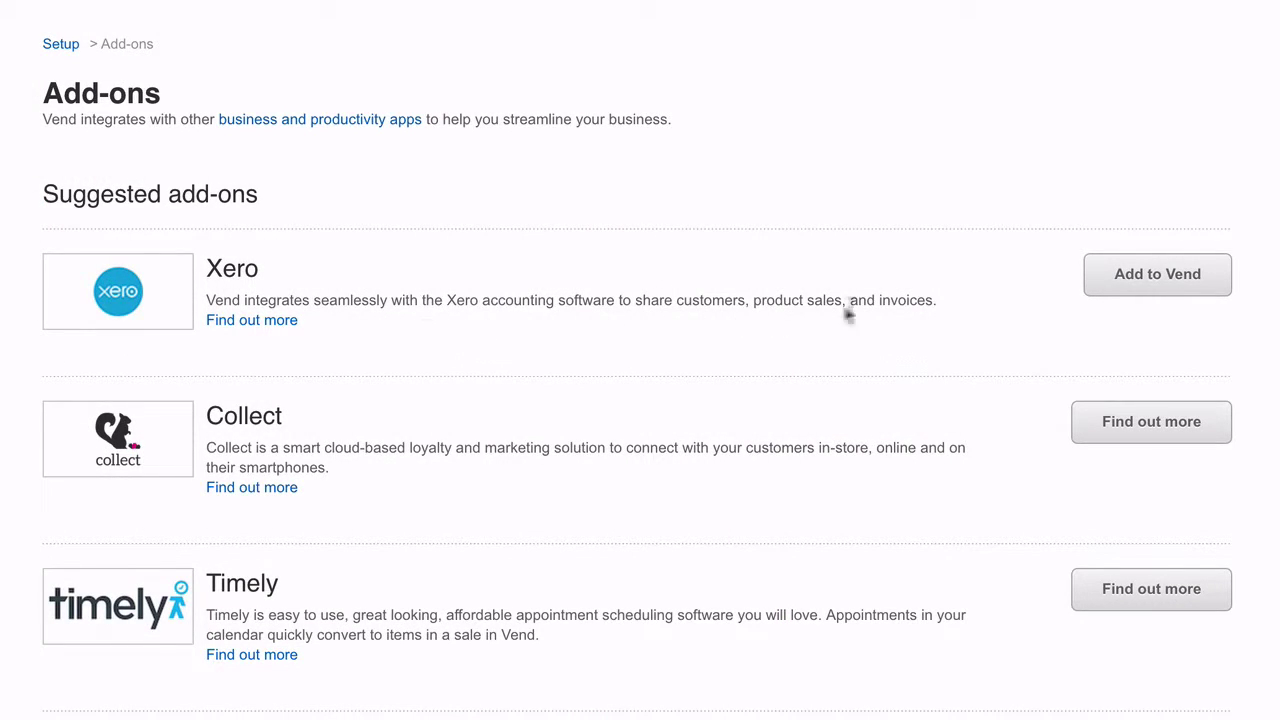
# - Add and enable Xero in Vend, log in, and authorise the Modern Furniture organisation
pyautogui.click(1122, 286)
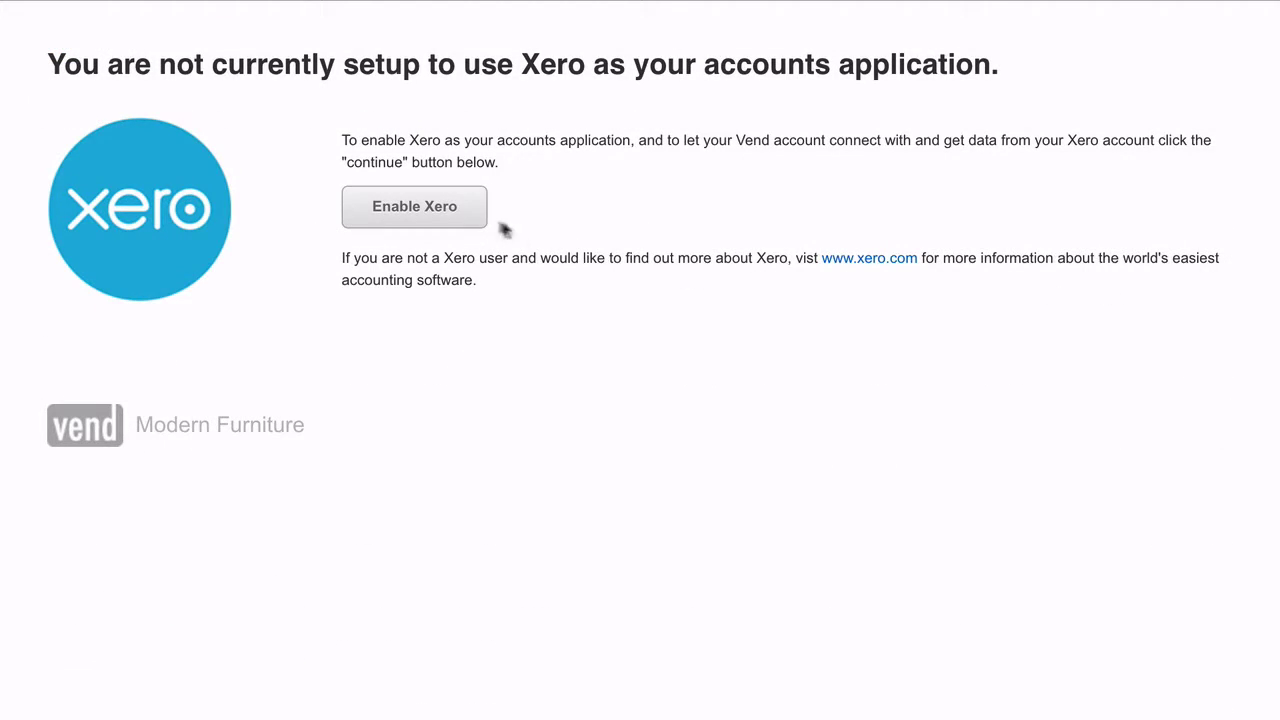
pyautogui.click(431, 217)
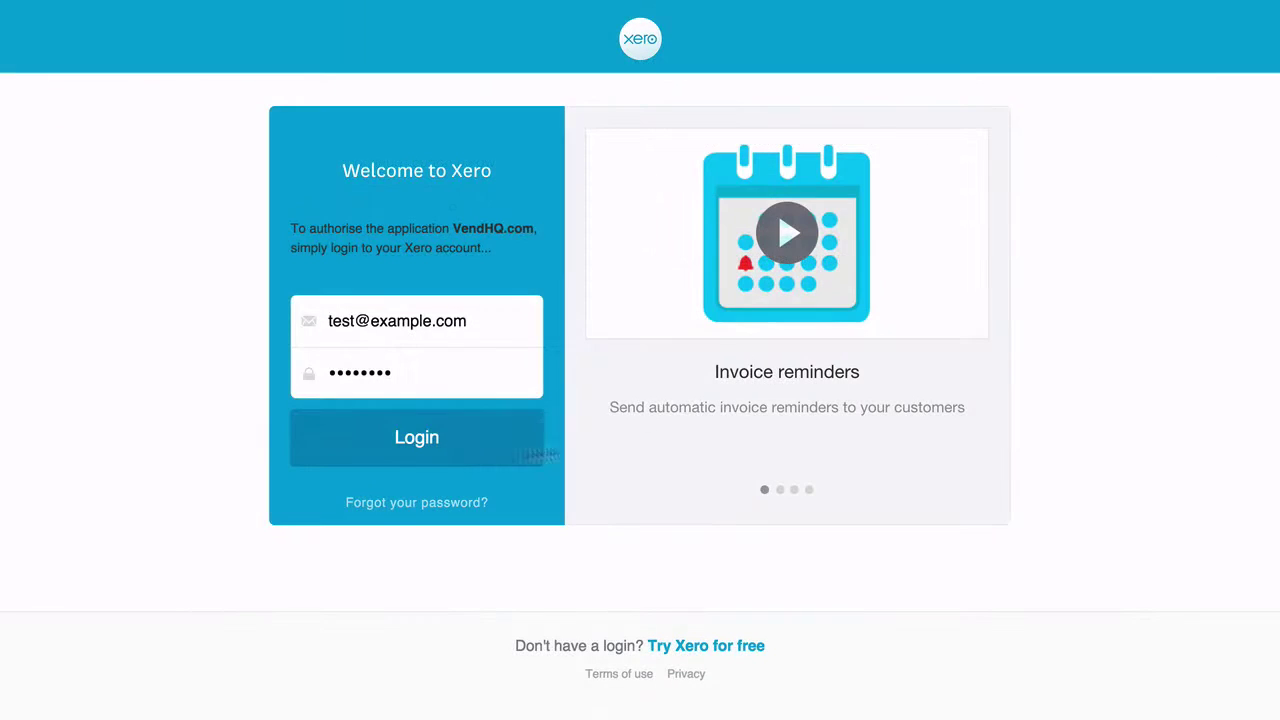
pyautogui.click(417, 456)
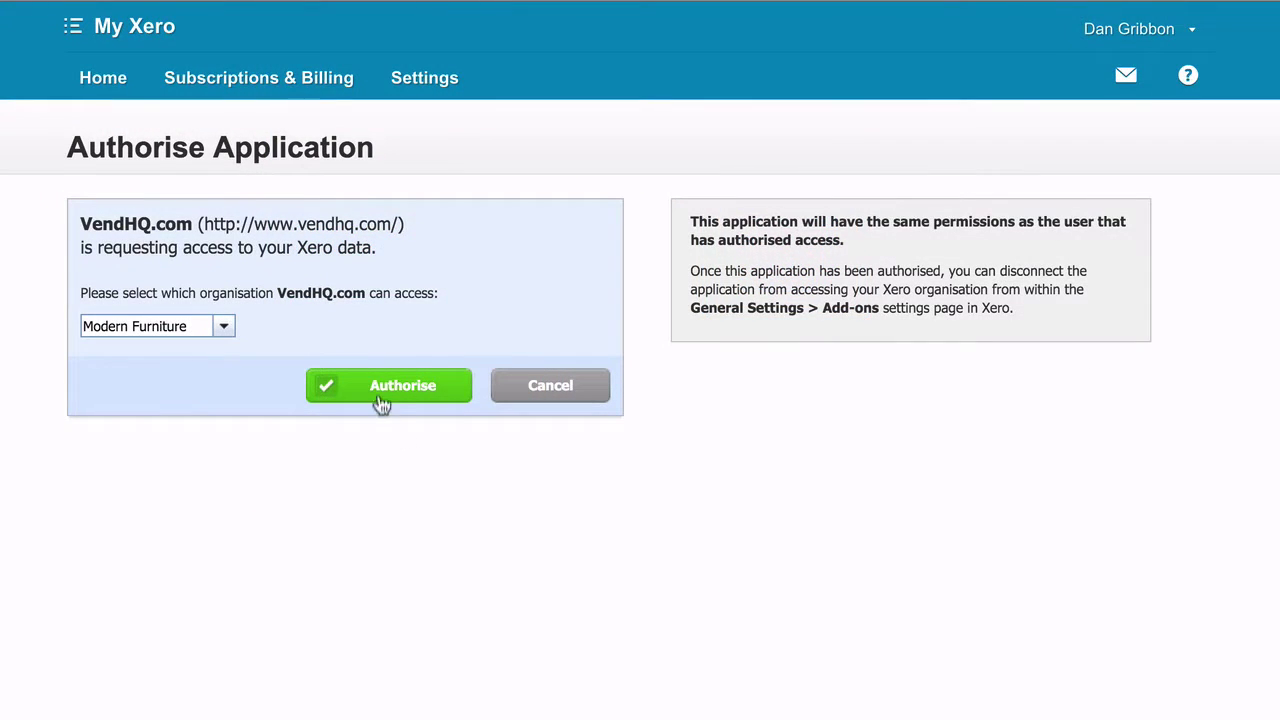
pyautogui.click(383, 394)
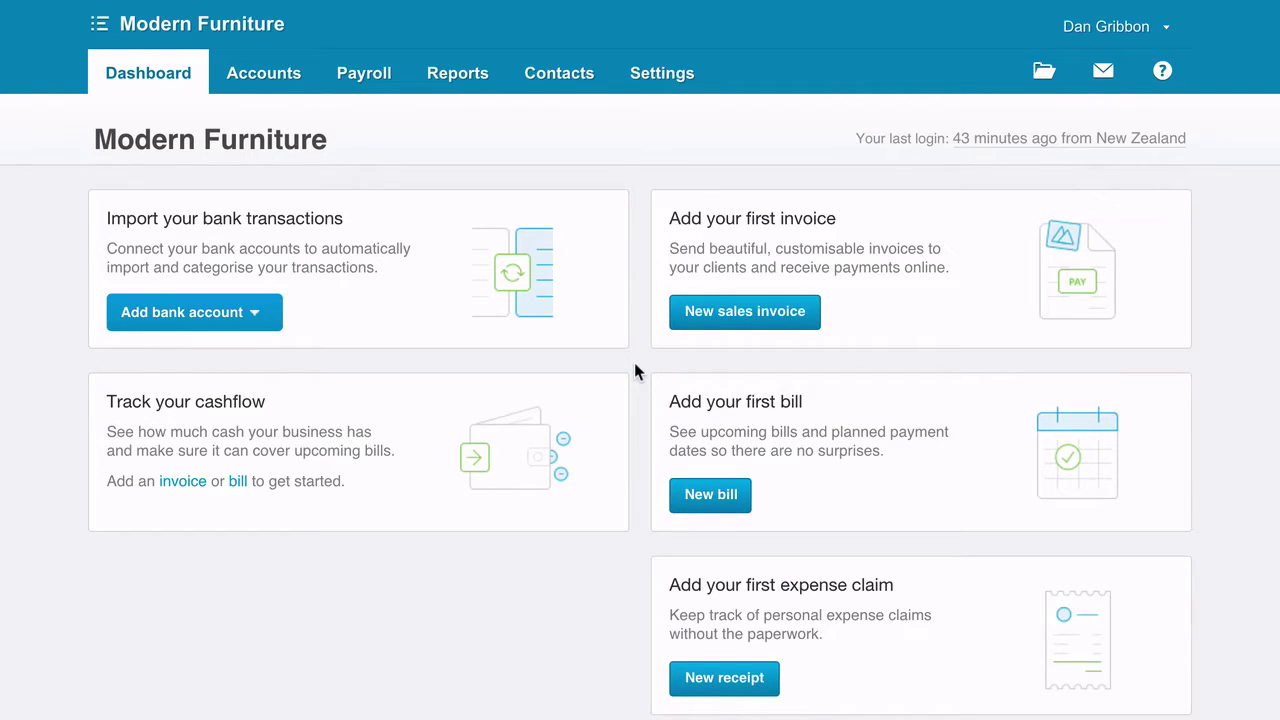
# - View Modern Furniture's Chart of Accounts in Xero and scroll through the account codes
pyautogui.click(665, 80)
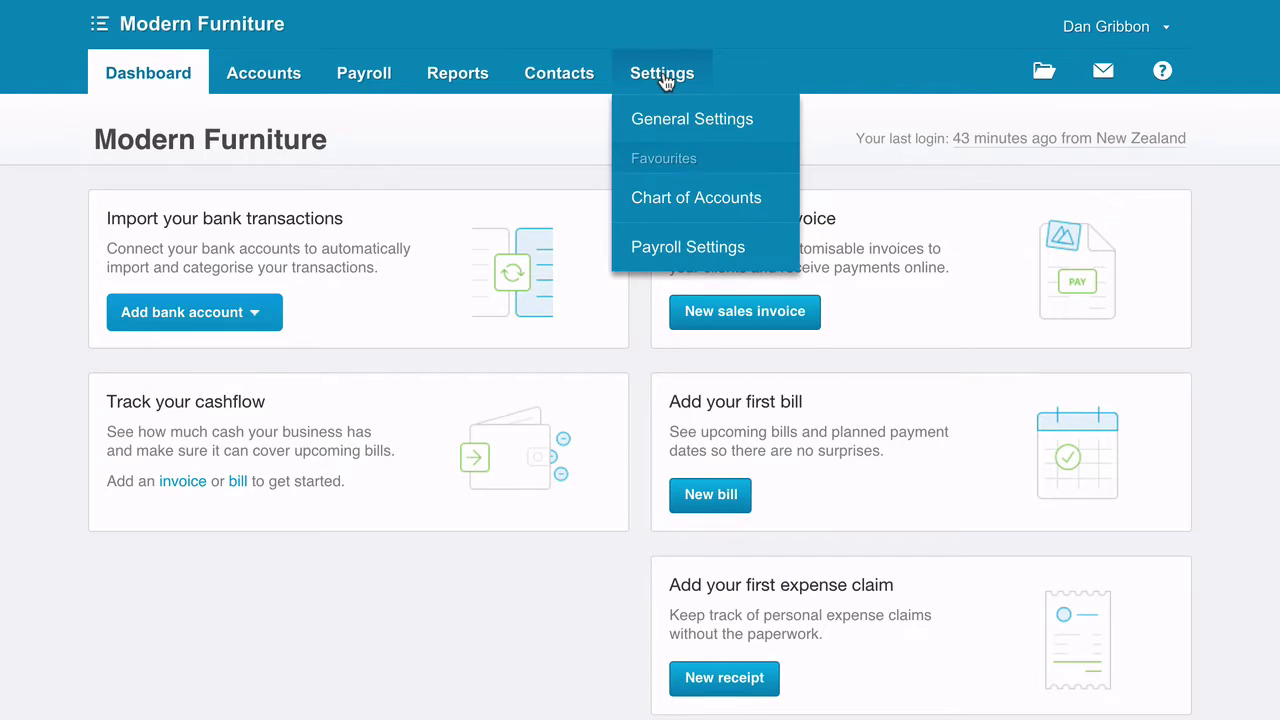
pyautogui.click(667, 200)
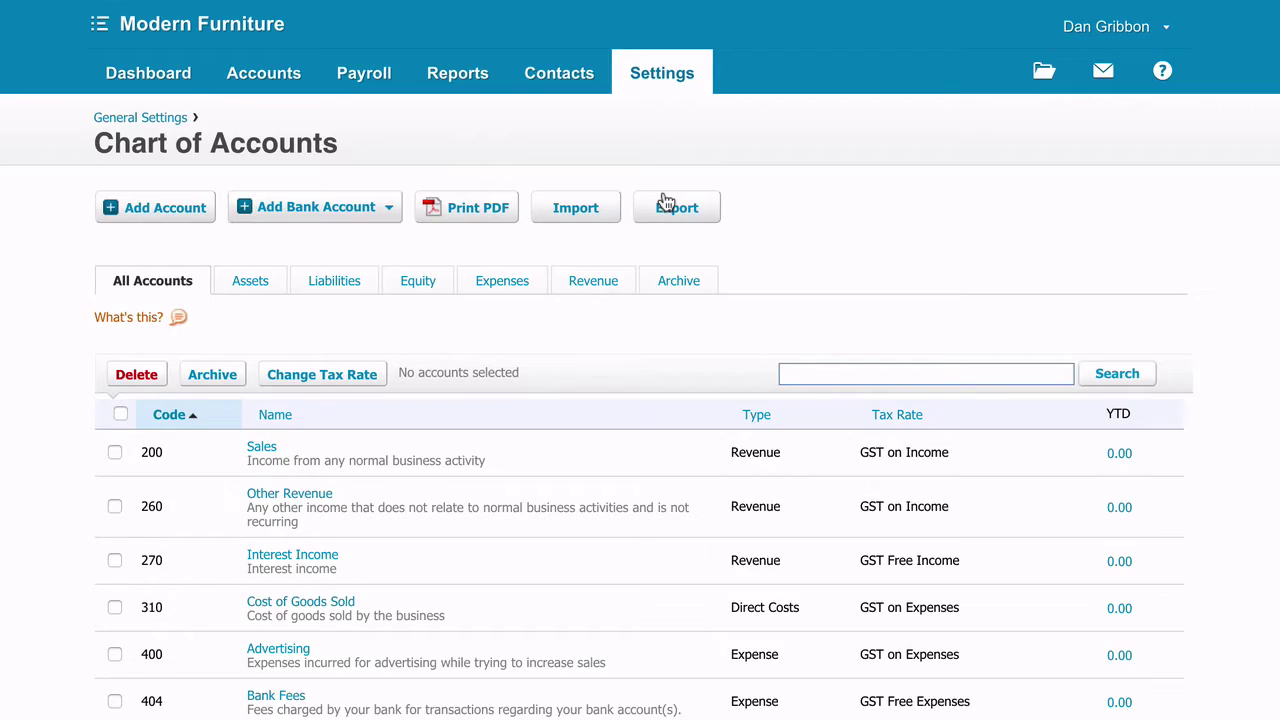
pyautogui.scroll(-5, 667, 203)
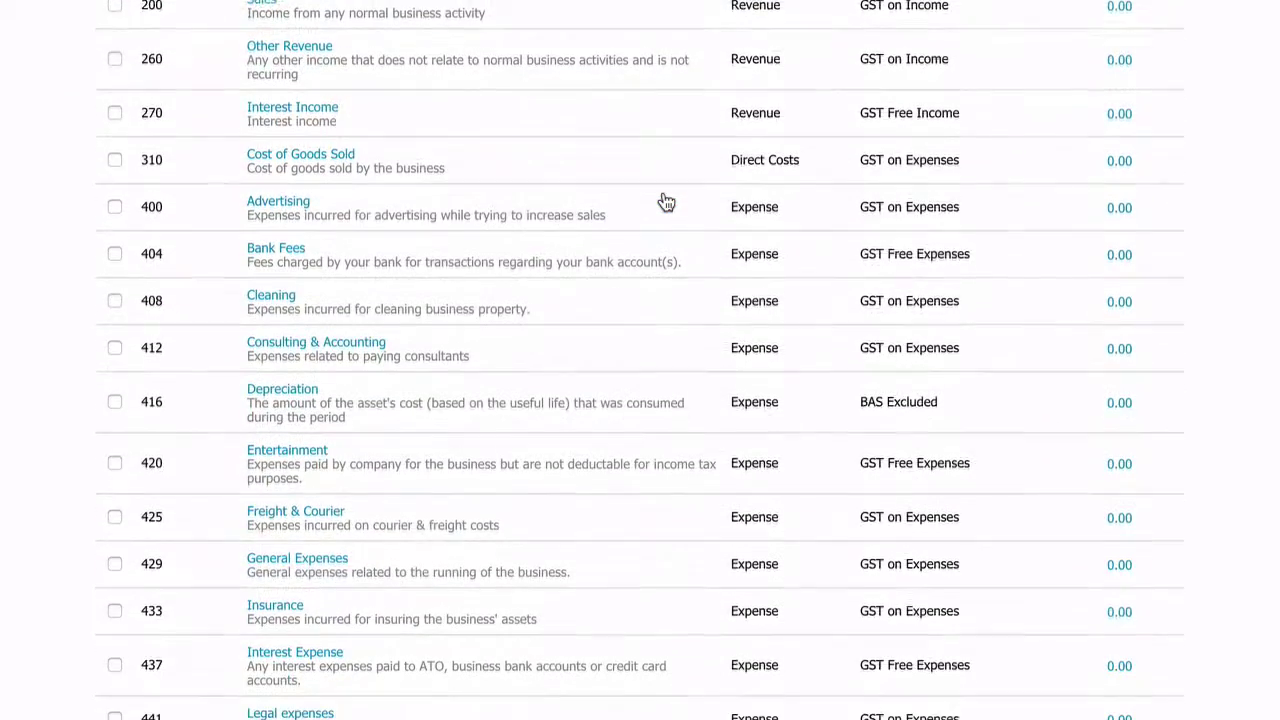
pyautogui.scroll(5, 667, 203)
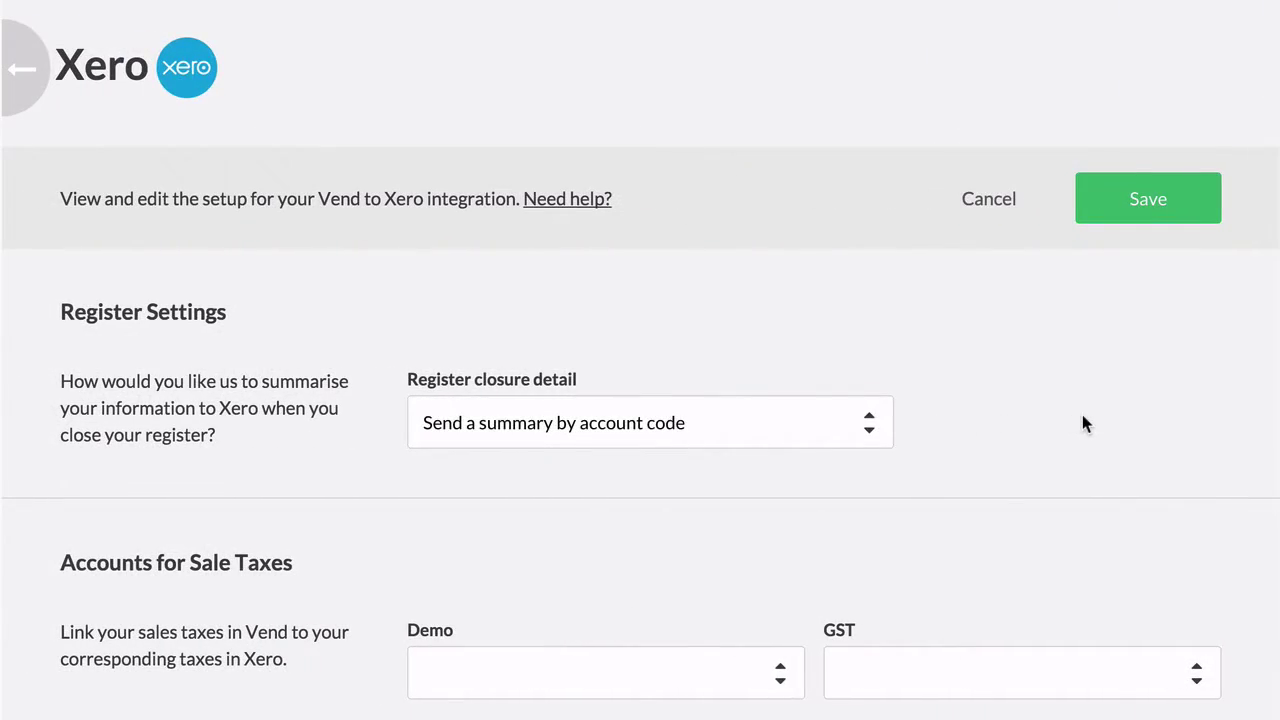
# - Reload the Xero account list from the bottom of the integration settings
pyautogui.scroll(-2, 1085, 424)
pyautogui.scroll(-15, 1082, 414)
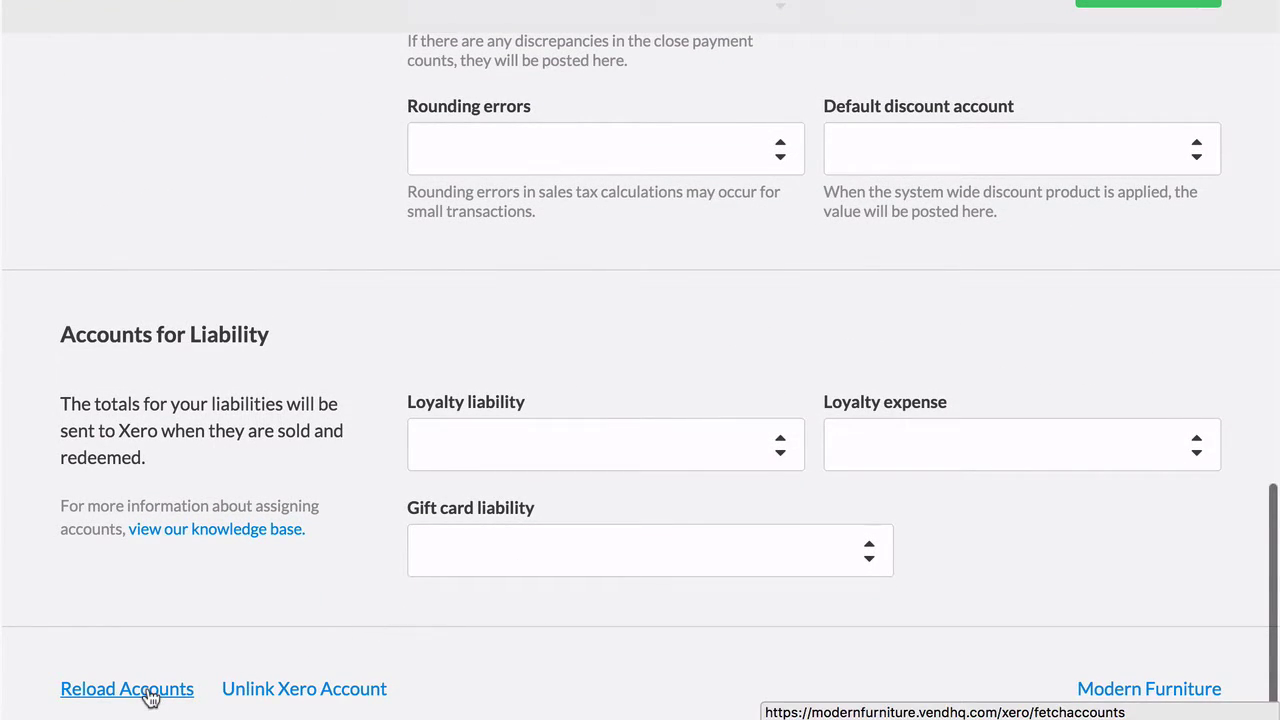
pyautogui.click(150, 697)
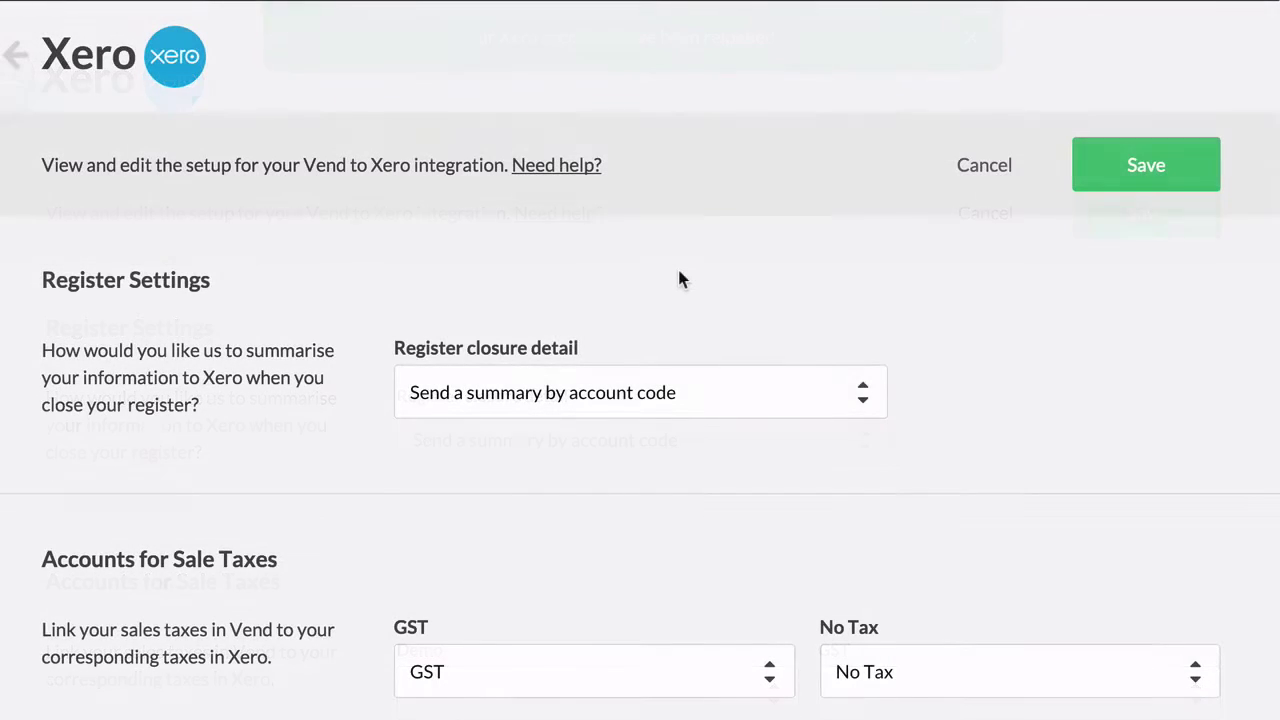
# - Review the populated account mappings, such as 500-Refunds, 600-GC and 503-Cash Clearing
pyautogui.scroll(-10, 677, 279)
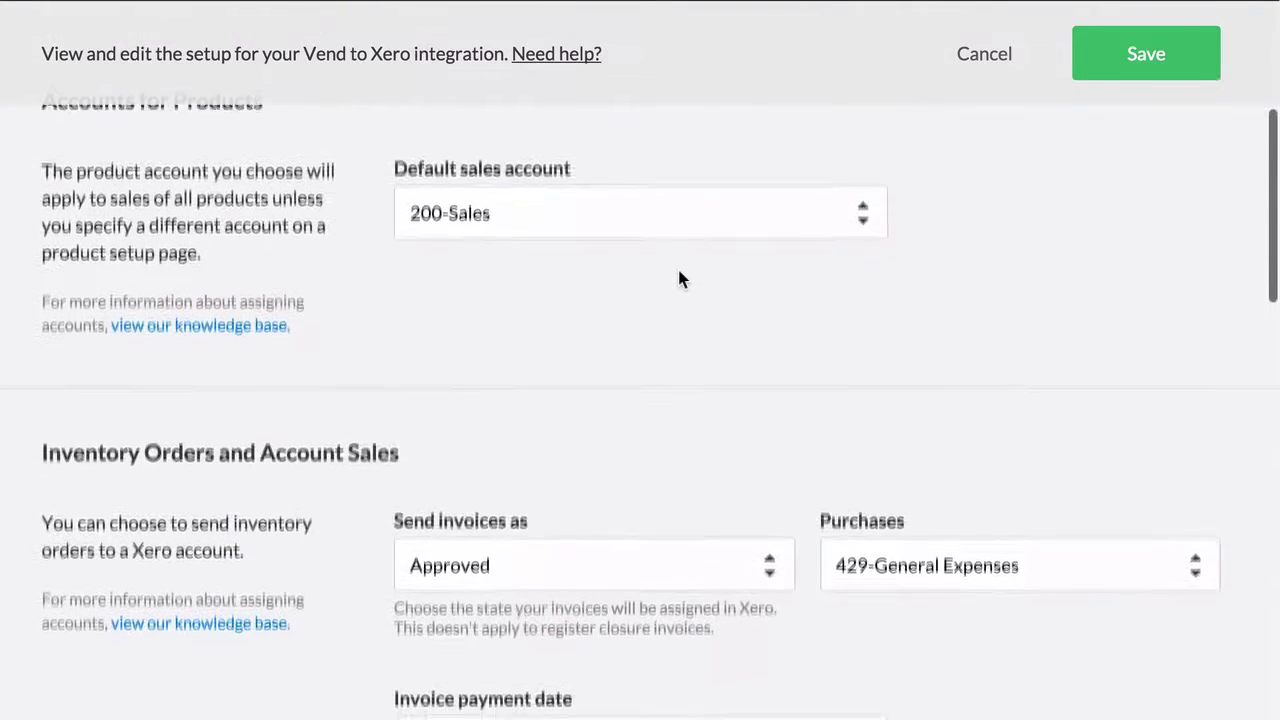
pyautogui.scroll(-3, 678, 279)
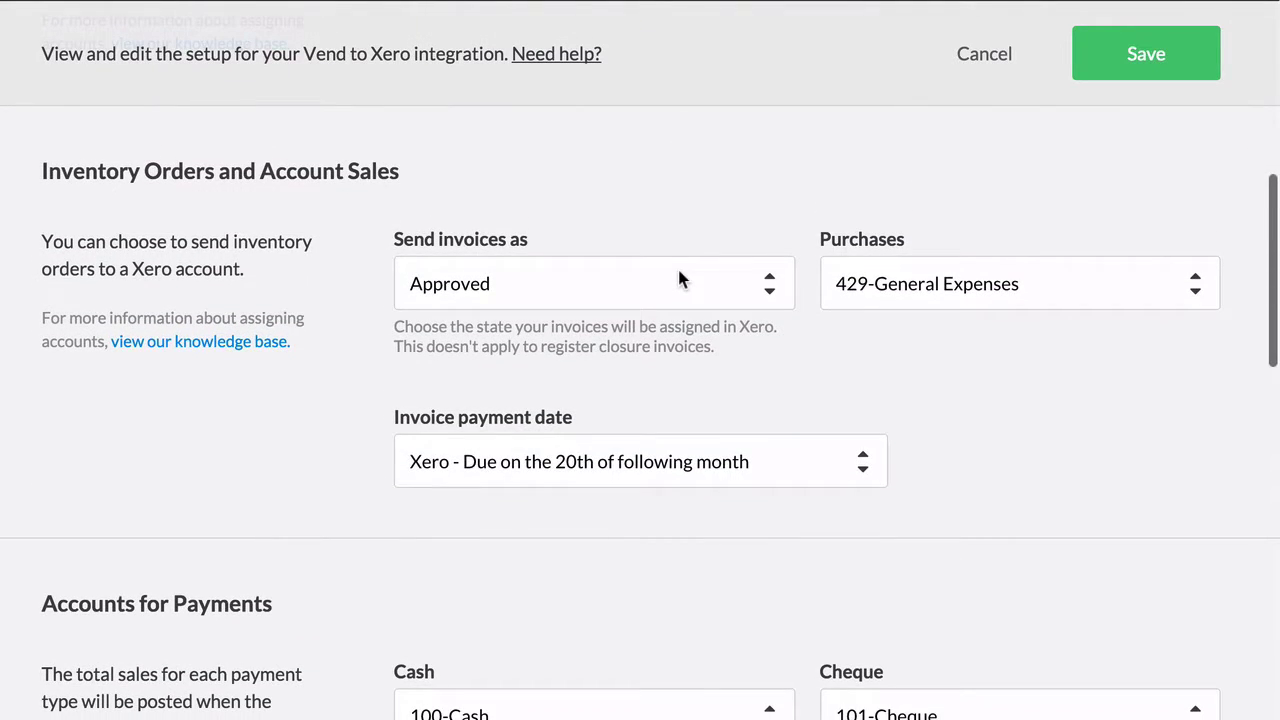
pyautogui.scroll(-1, 678, 279)
pyautogui.scroll(-3, 678, 271)
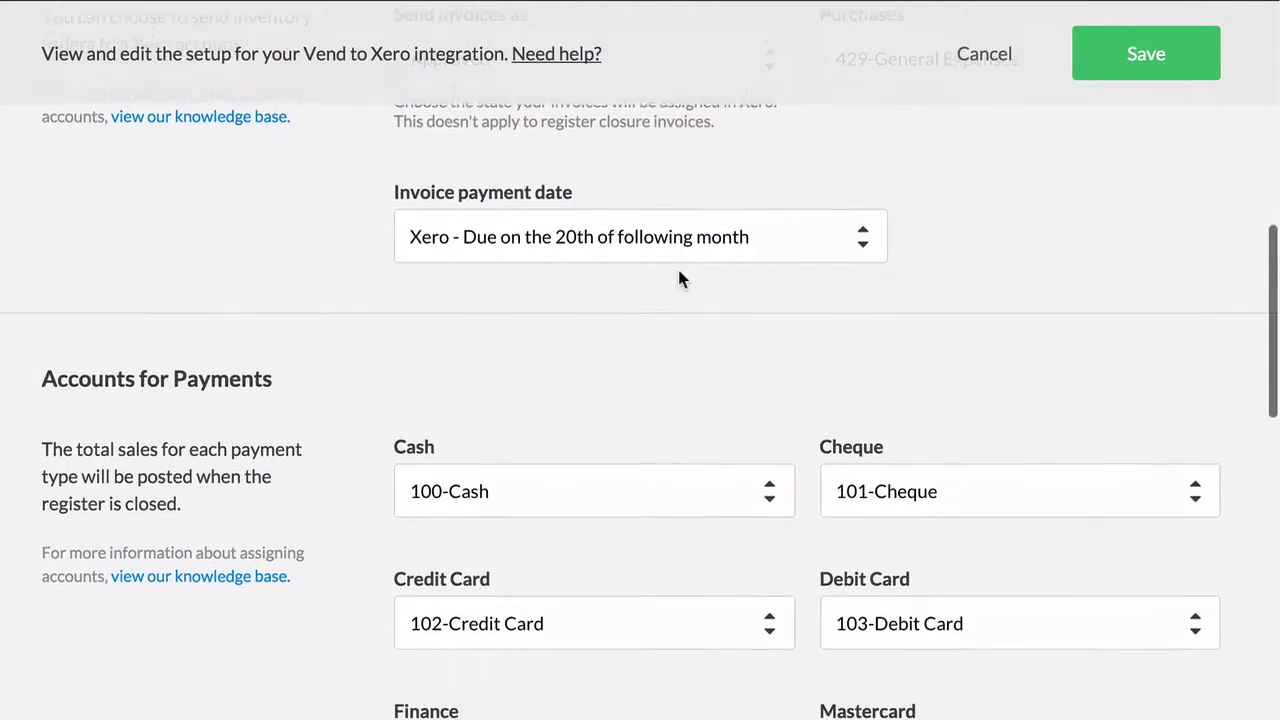
pyautogui.scroll(-4, 679, 279)
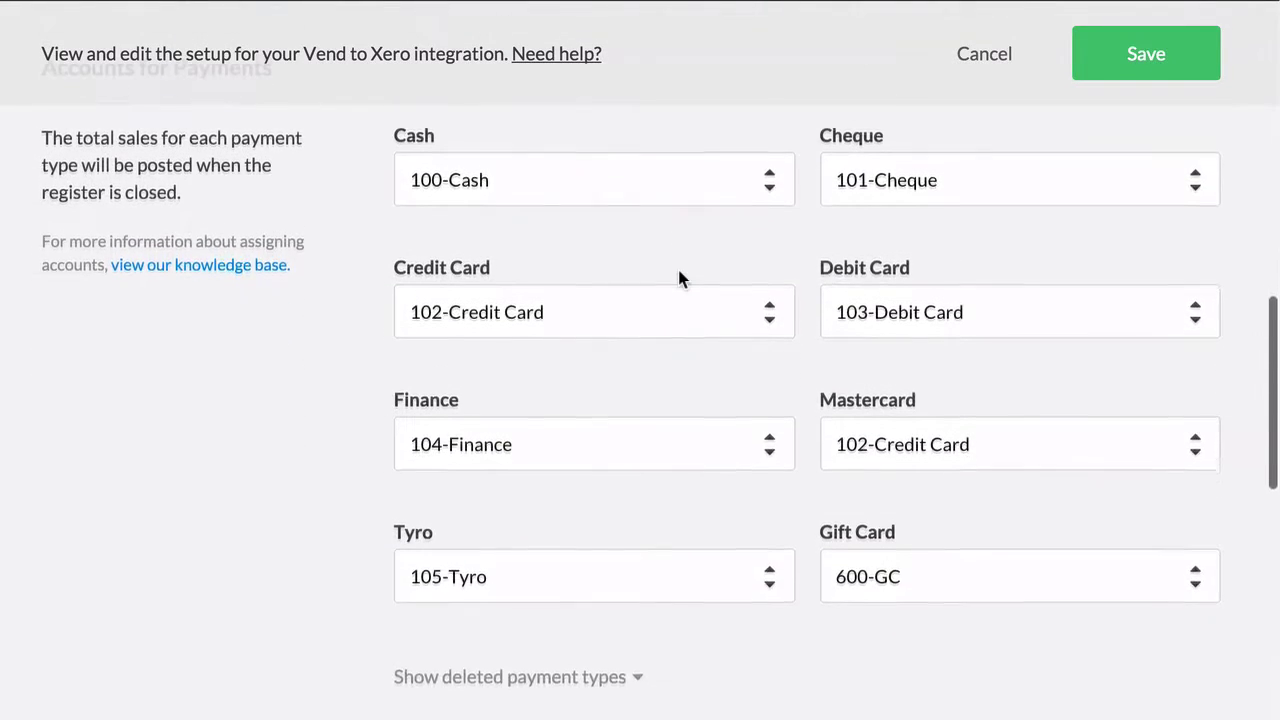
pyautogui.scroll(-4, 678, 279)
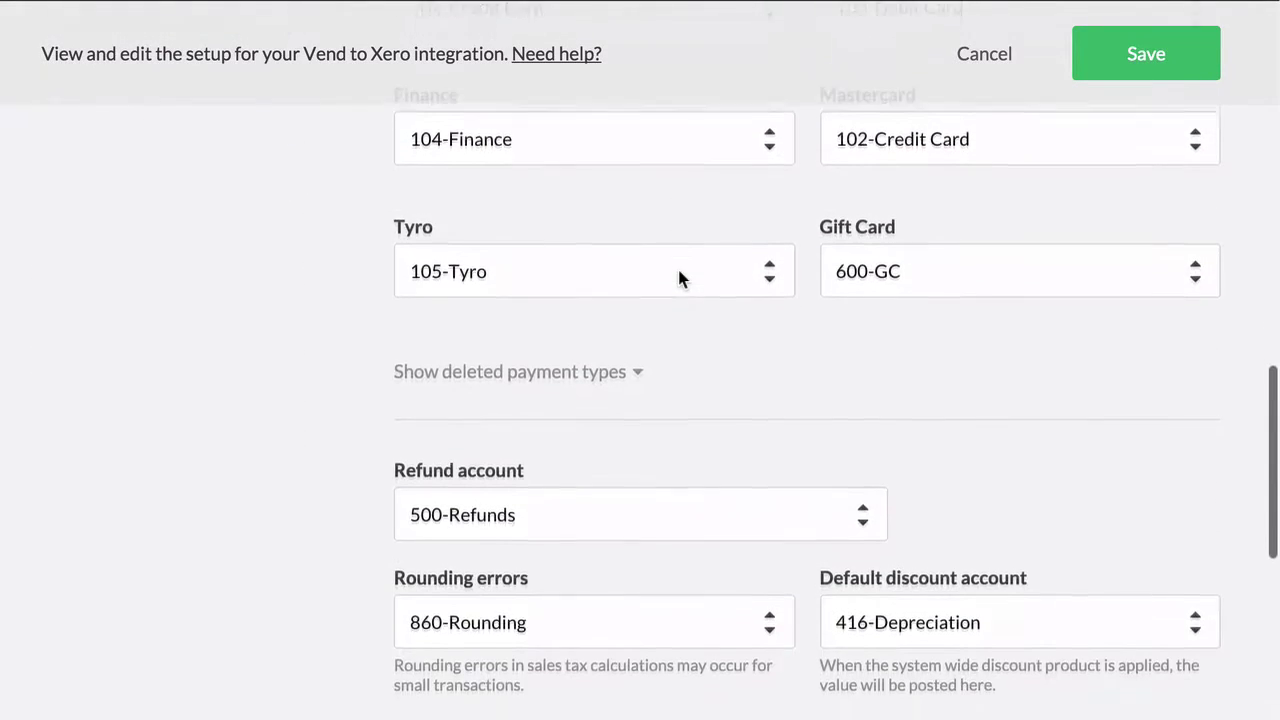
pyautogui.scroll(-4, 678, 279)
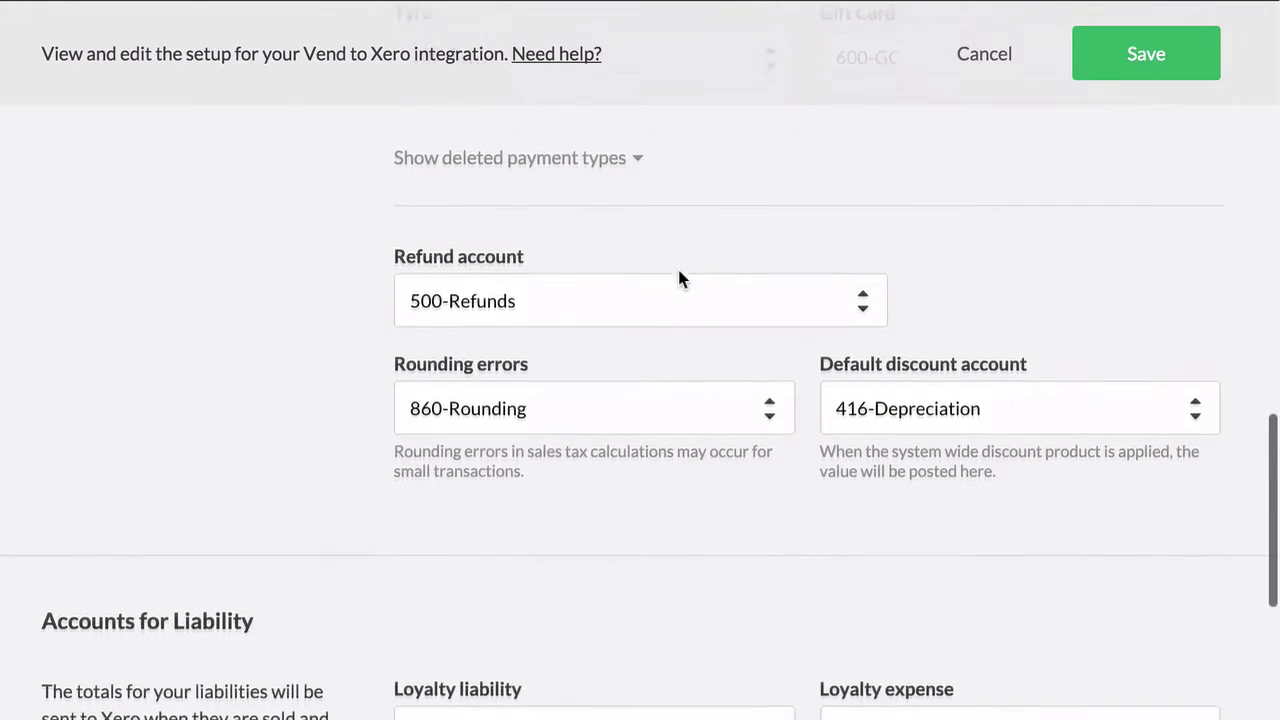
pyautogui.scroll(-4, 678, 279)
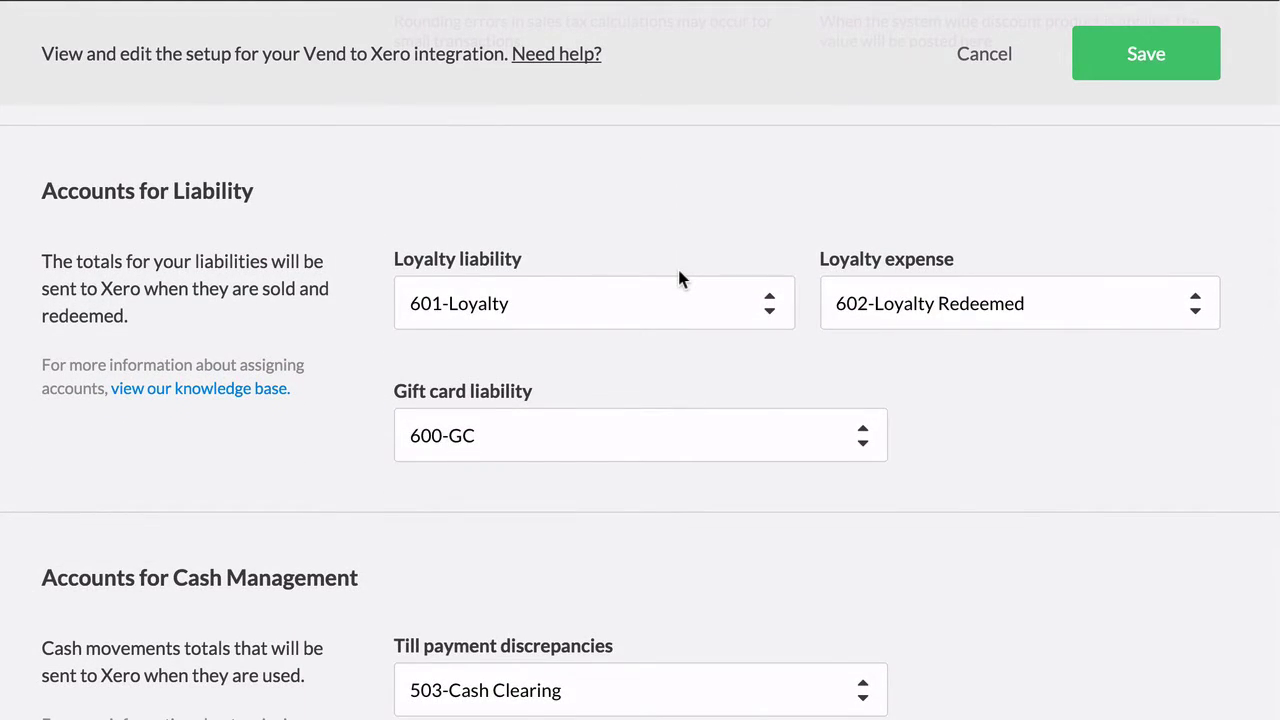
pyautogui.scroll(-3, 679, 279)
pyautogui.scroll(-2, 678, 279)
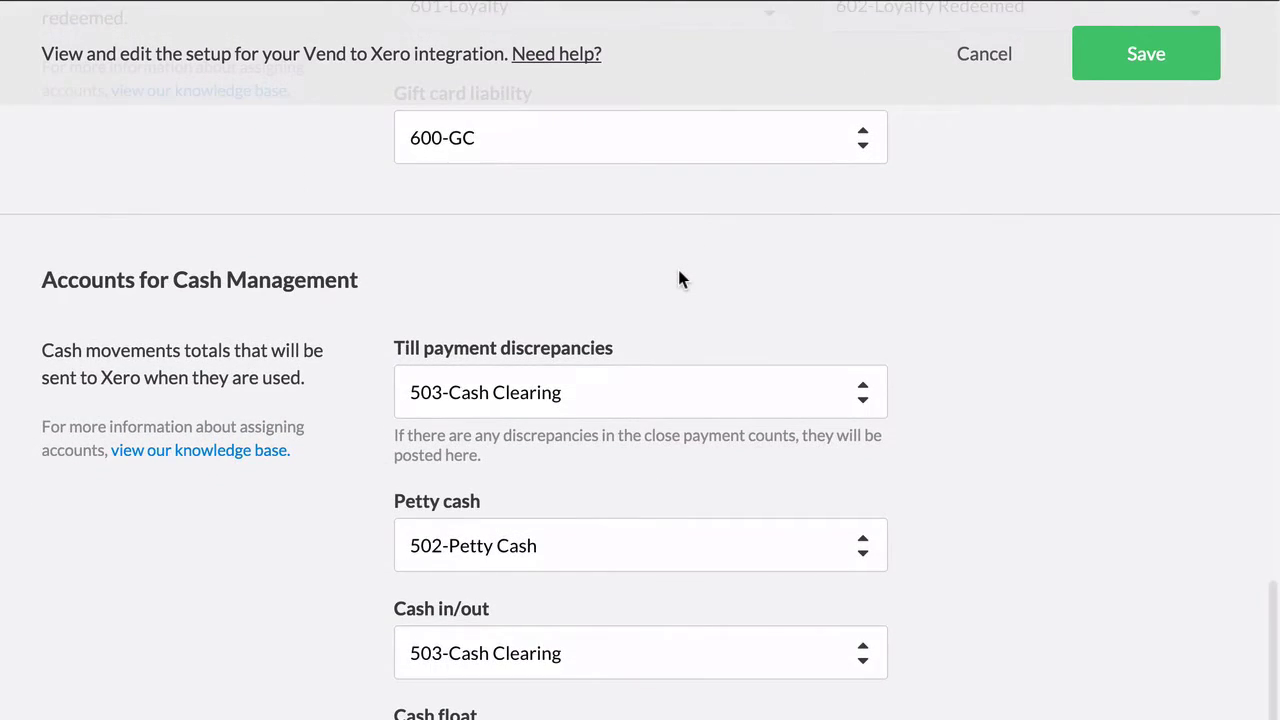
pyautogui.scroll(10, 677, 266)
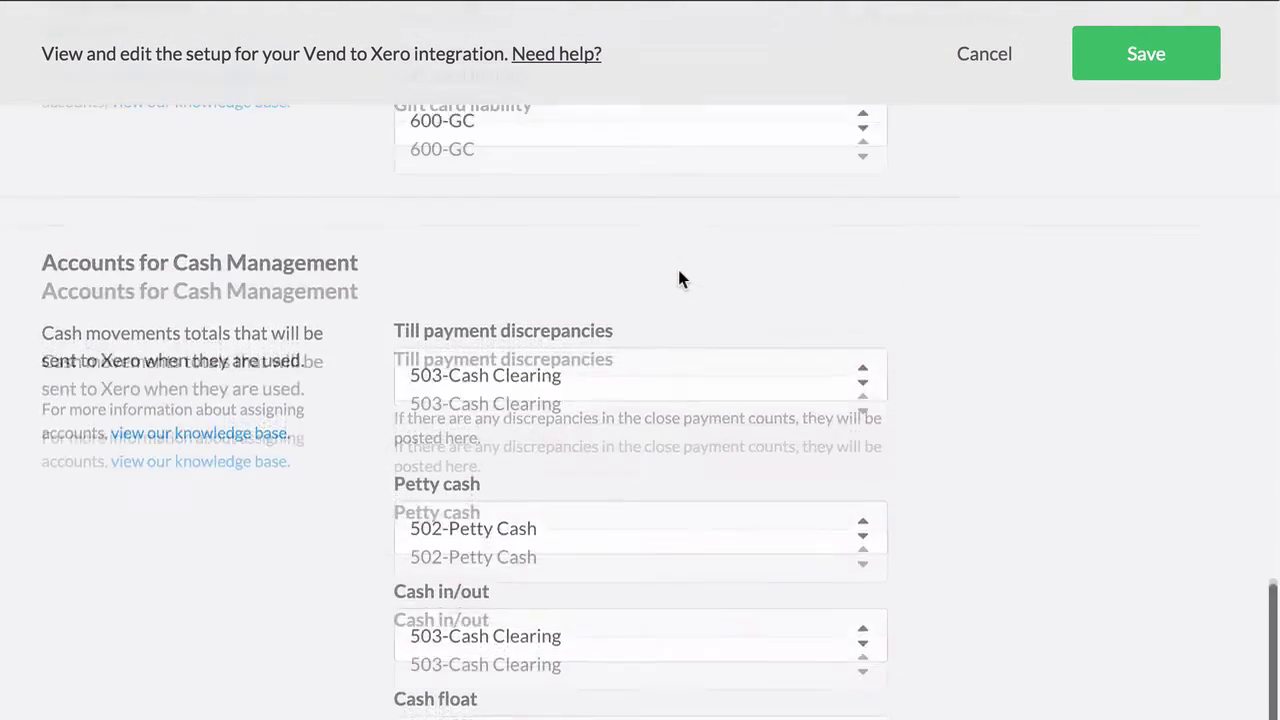
pyautogui.scroll(15, 678, 274)
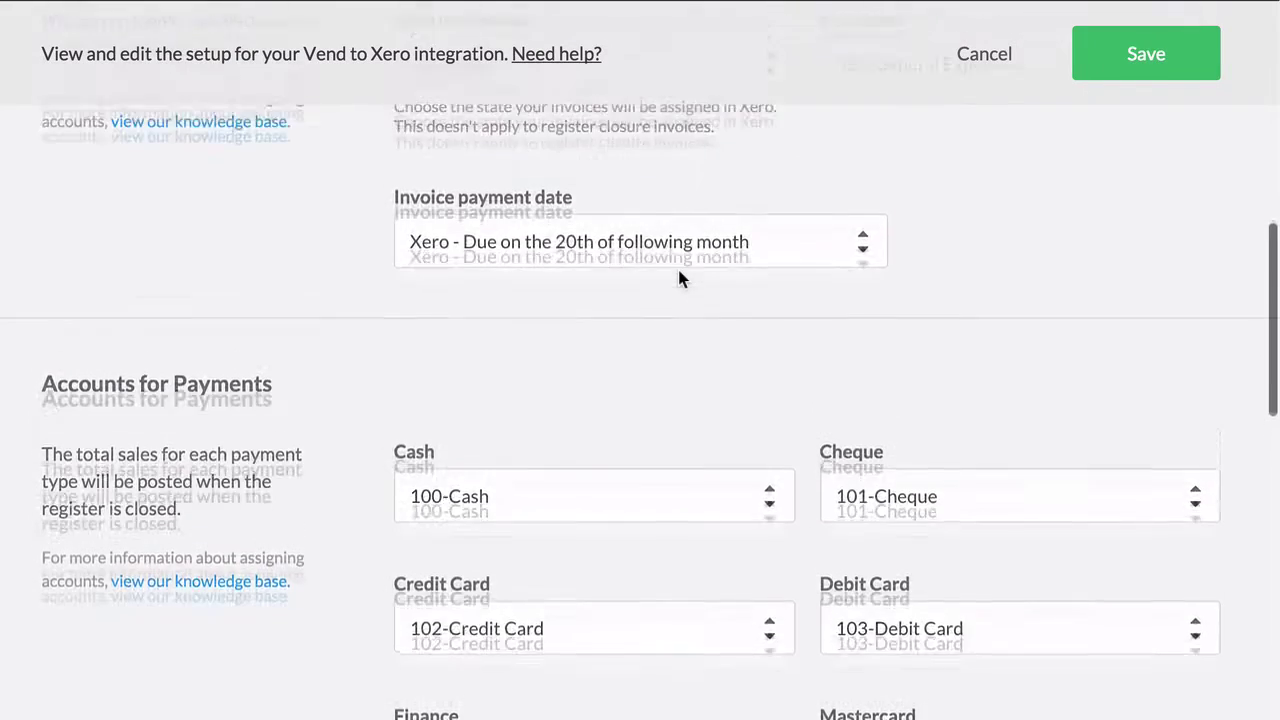
pyautogui.scroll(6, 678, 279)
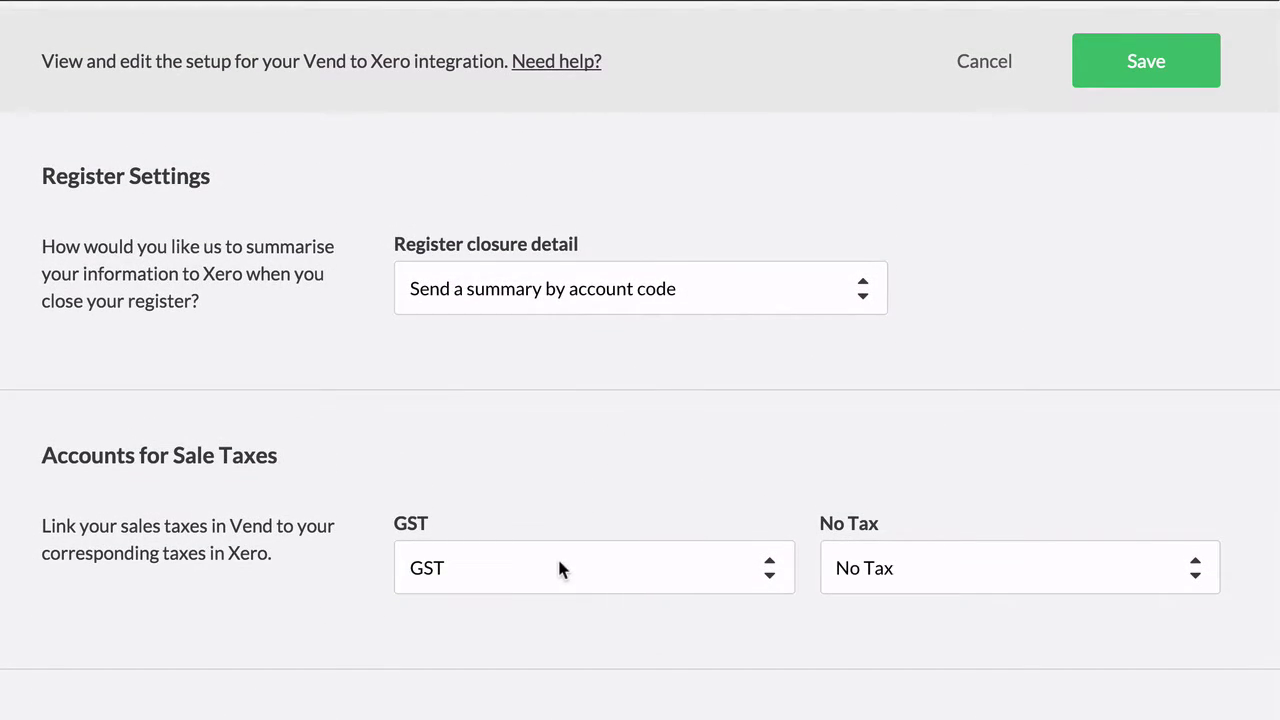
# - Keep Vend's GST mapped to Xero's GST and No Tax to Xero's No Tax
pyautogui.click(620, 568)
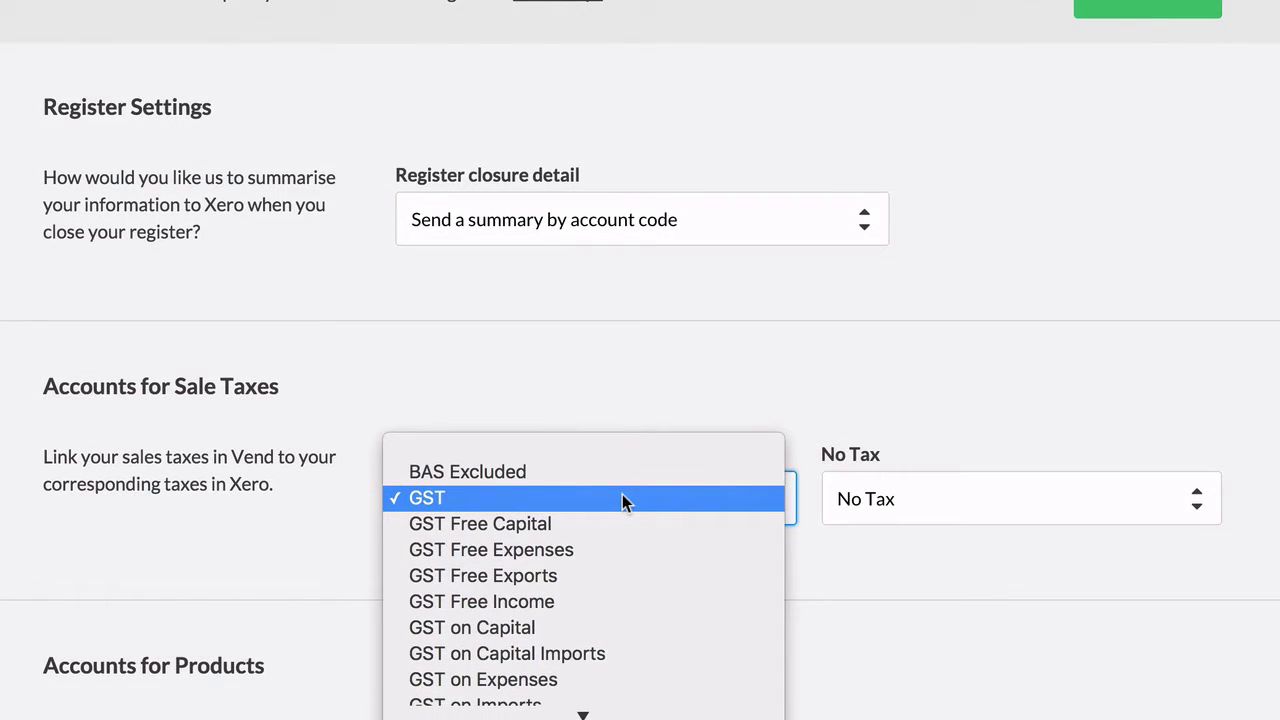
pyautogui.click(622, 500)
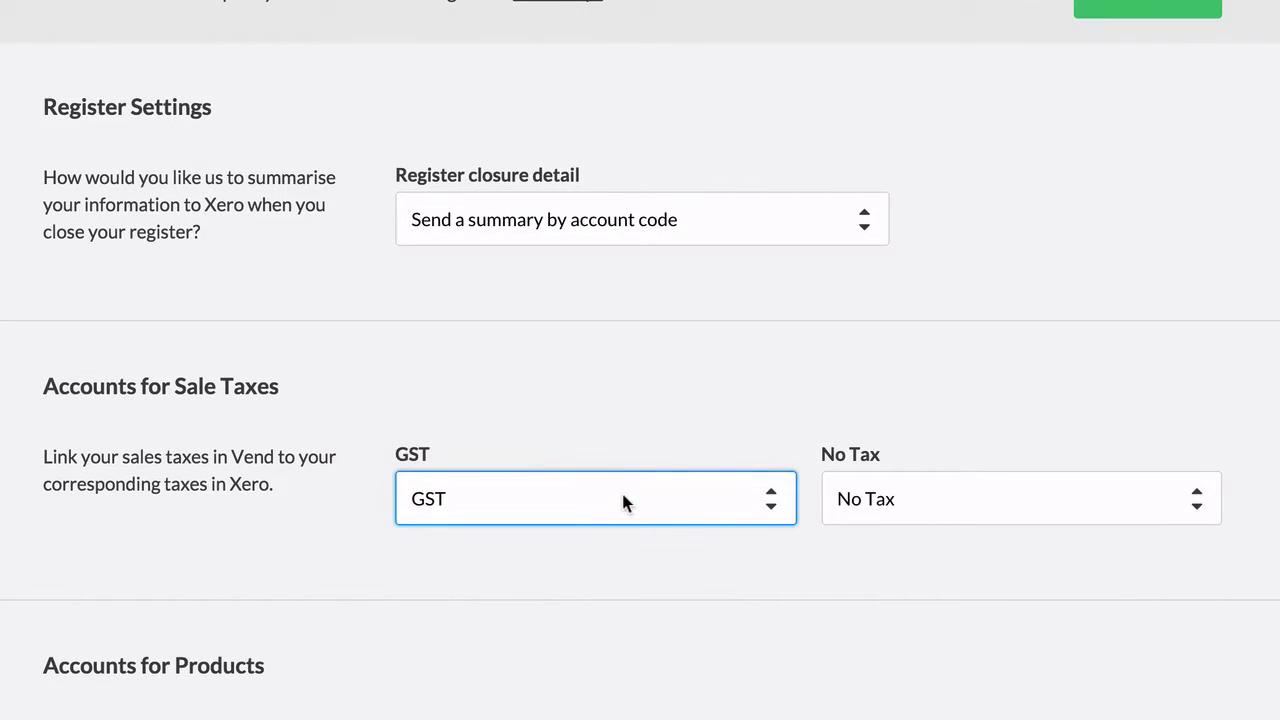
pyautogui.click(1155, 508)
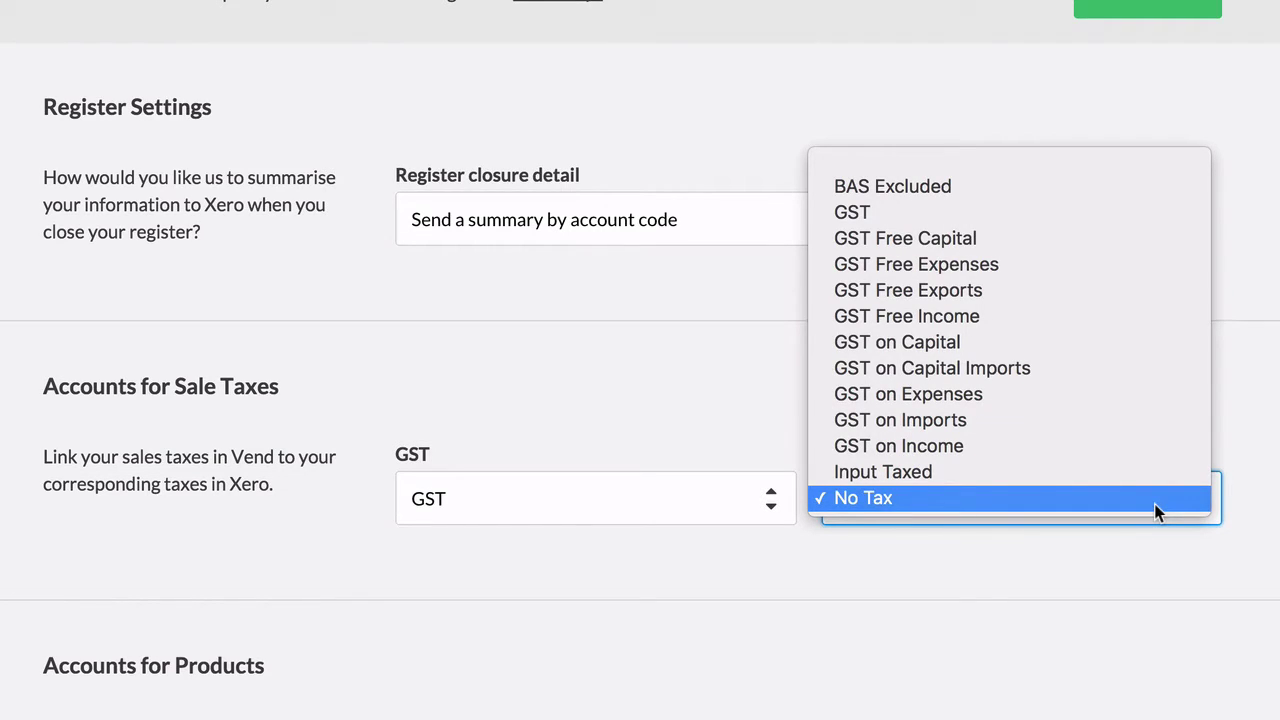
pyautogui.click(1155, 508)
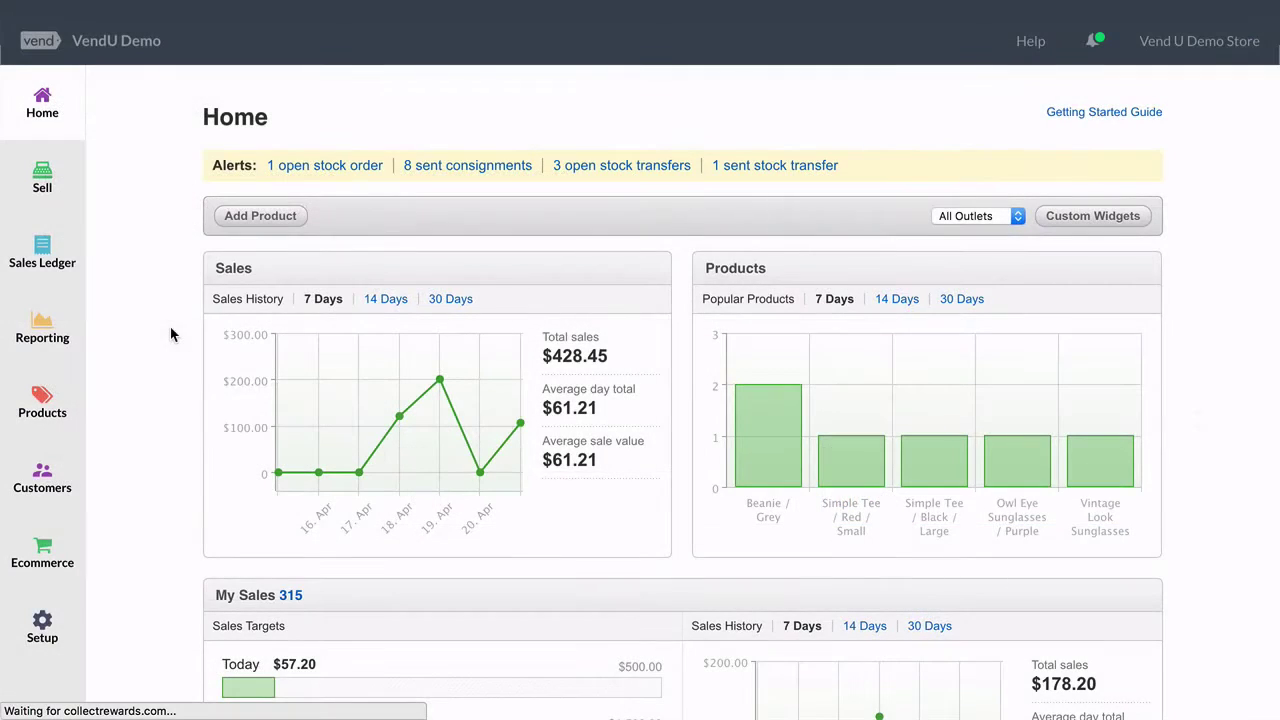
# - Open the Sales Taxes setup page showing GST at 10% and No Tax at 0%
pyautogui.click(70, 635)
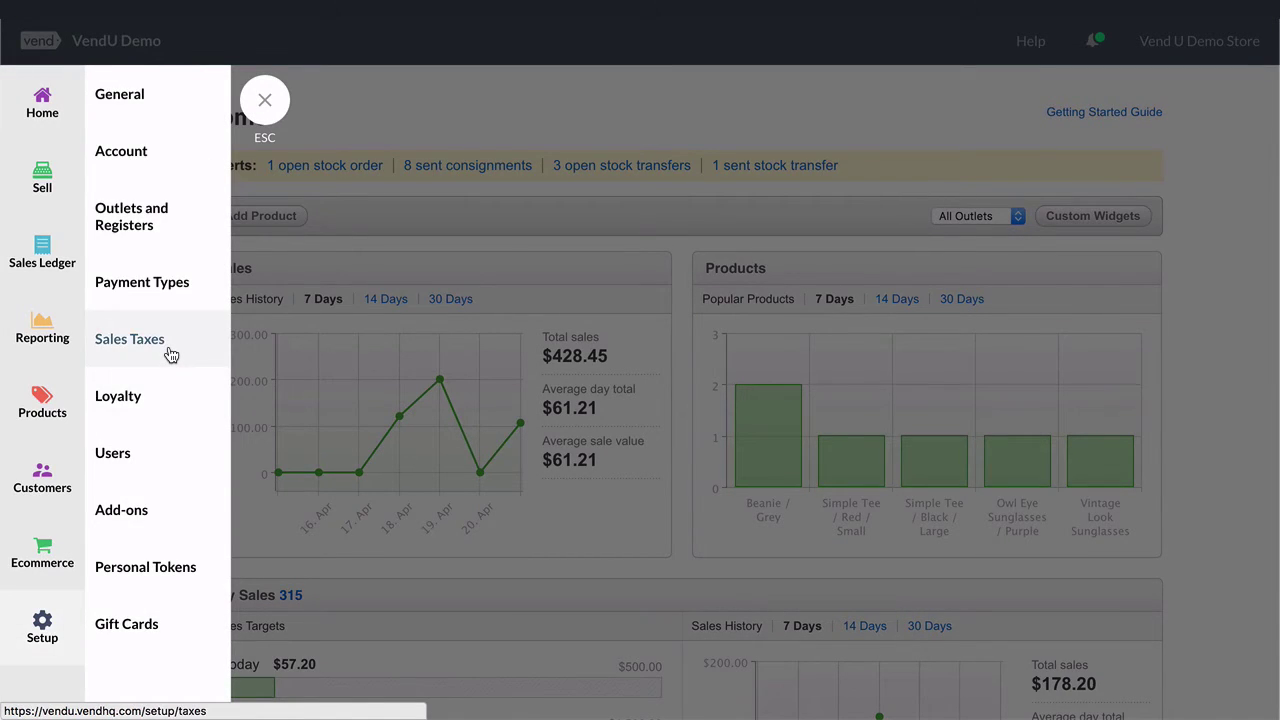
pyautogui.click(130, 340)
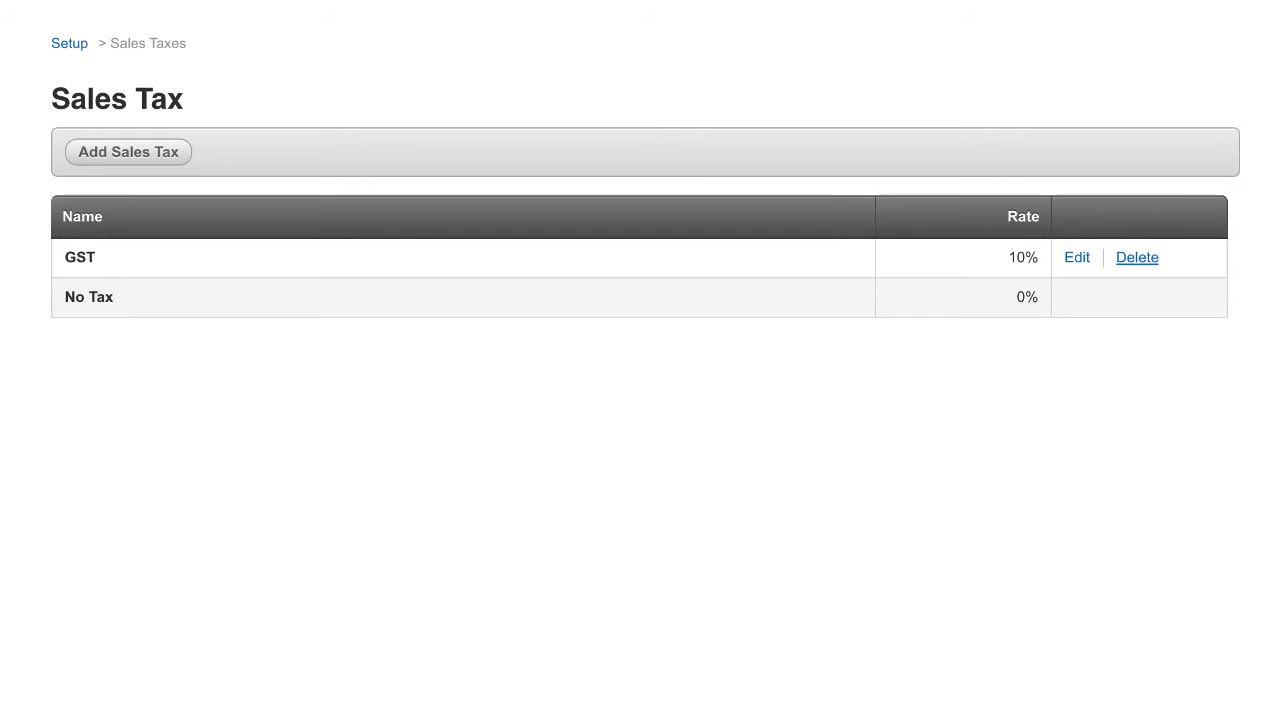